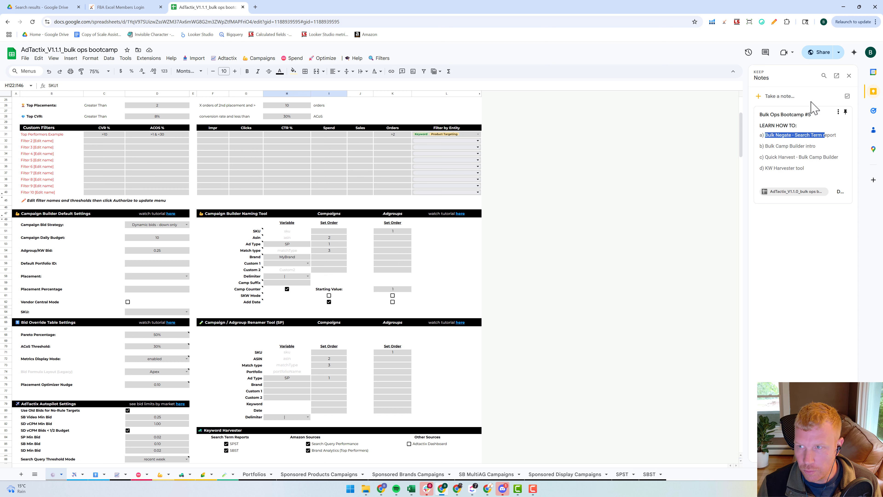
# Step: Close the notes panel and examine the data import options and the report types in the Supplemental Reports Hub
pyautogui.click(849, 75)
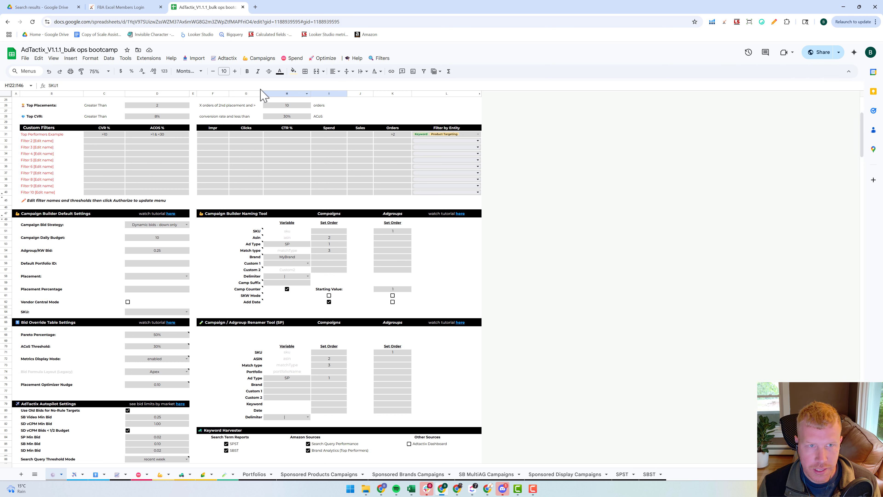
pyautogui.click(195, 58)
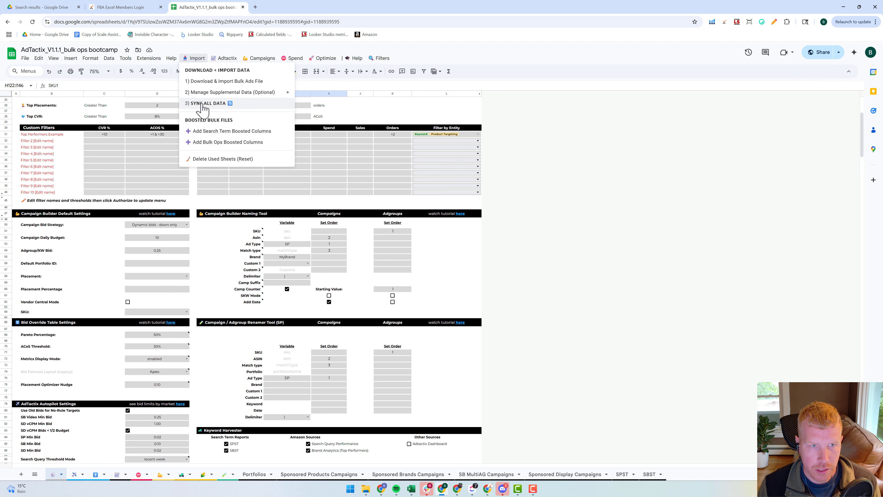
pyautogui.click(128, 121)
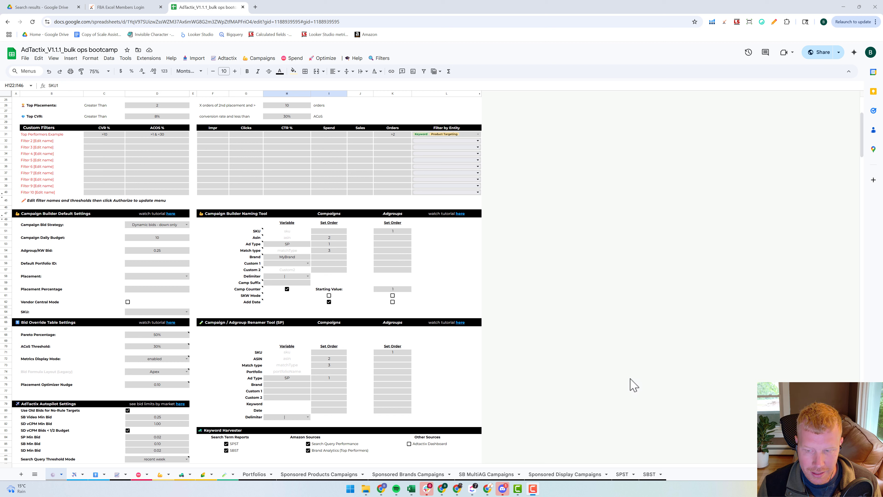
pyautogui.scroll(-6, 626, 380)
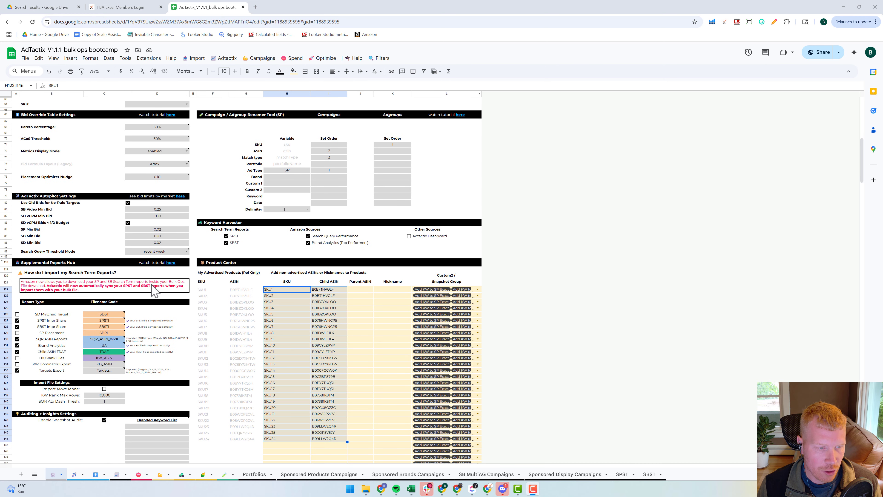
pyautogui.click(174, 316)
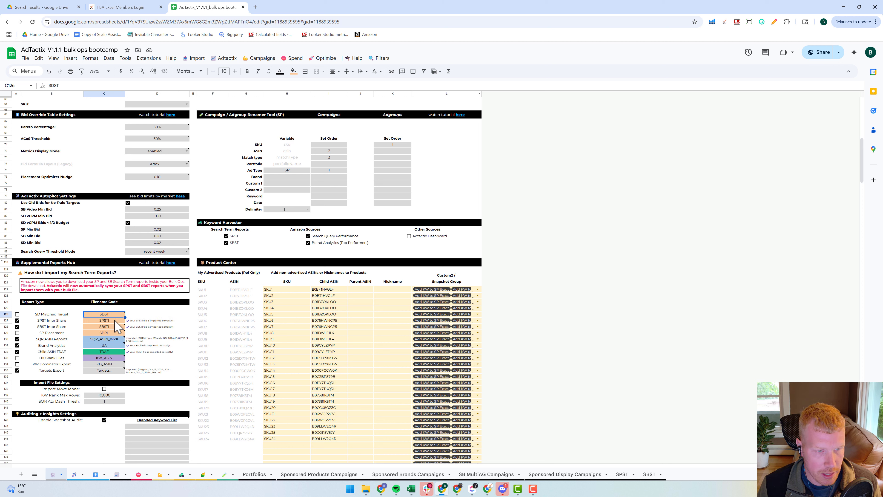
pyautogui.click(640, 378)
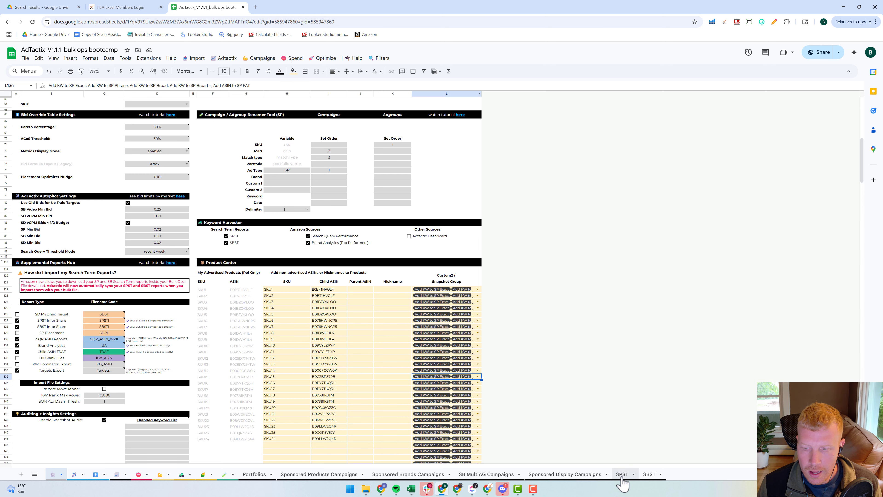
# Step: View the SPST sheet and examine the STOPtimizer Limits for poor performers in the PPC Bulk Operations Settings
pyautogui.click(622, 475)
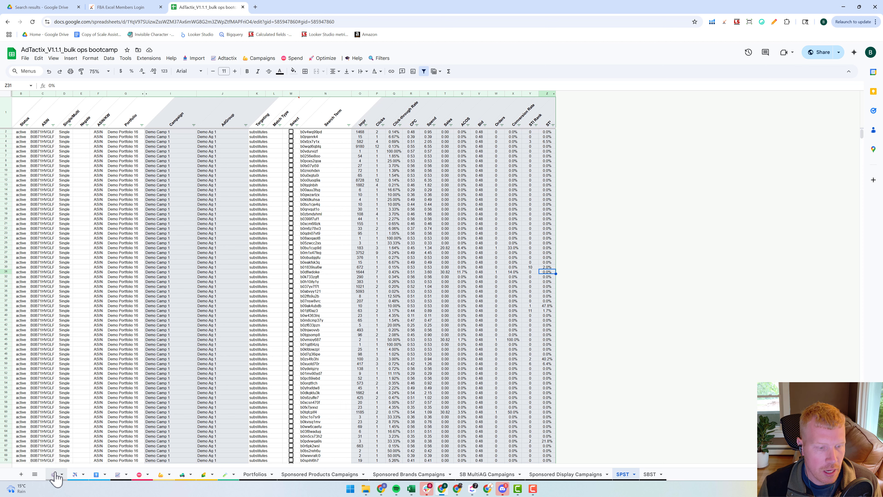
pyautogui.click(53, 480)
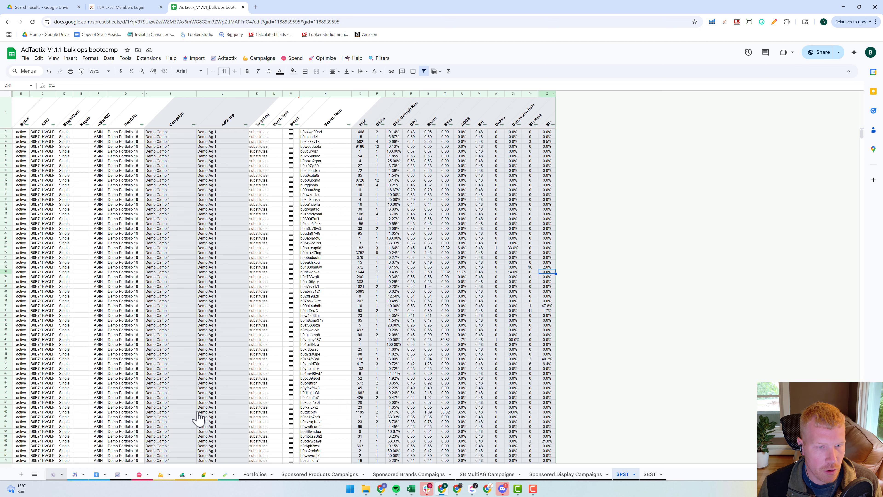
pyautogui.scroll(8, 146, 217)
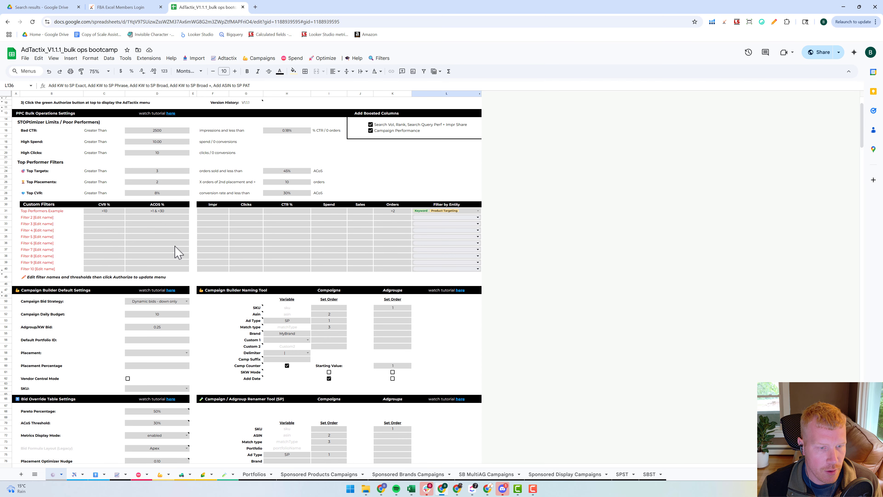
pyautogui.scroll(2, 175, 250)
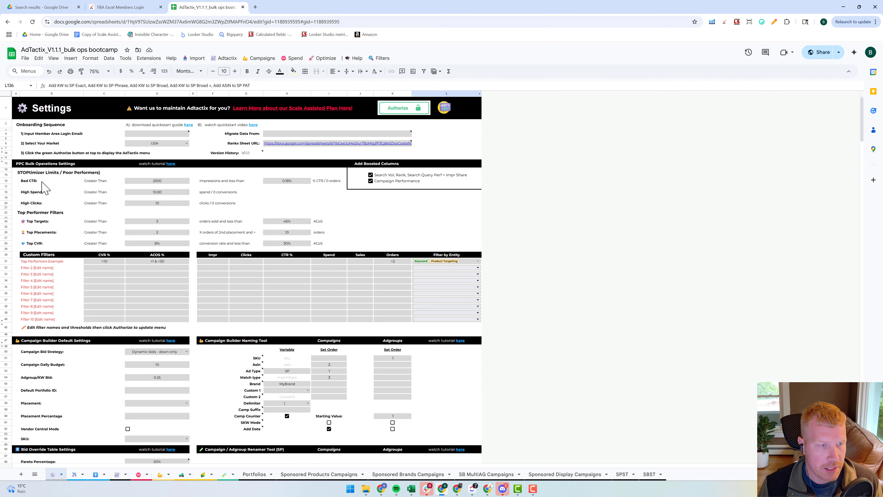
pyautogui.moveTo(34, 176); pyautogui.dragTo(283, 205)
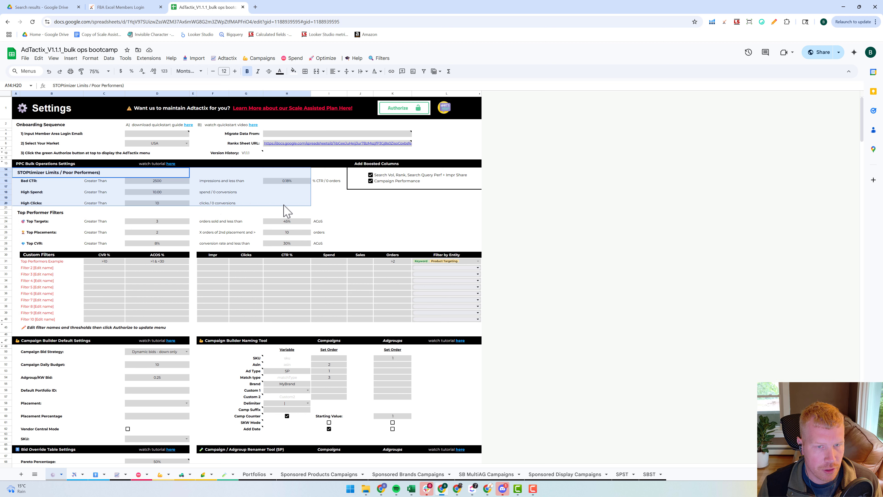
pyautogui.click(378, 214)
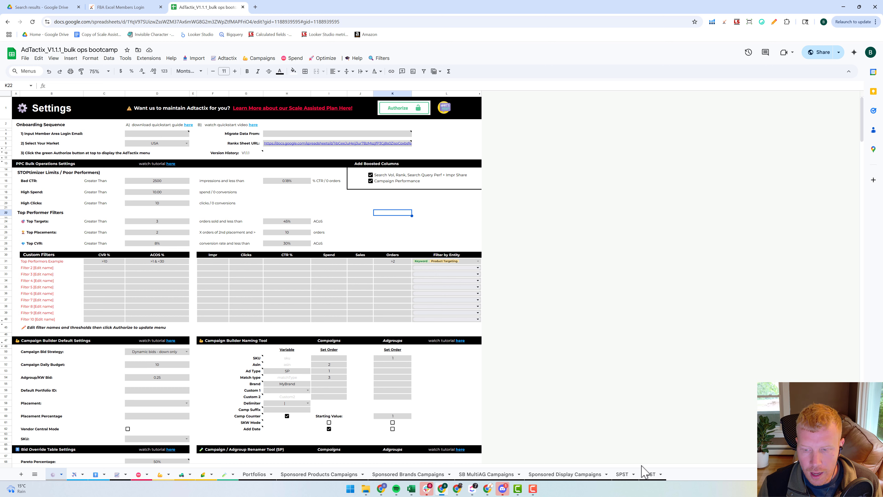
# Step: Run the Stoptimizer on the SPST search term report
pyautogui.click(622, 474)
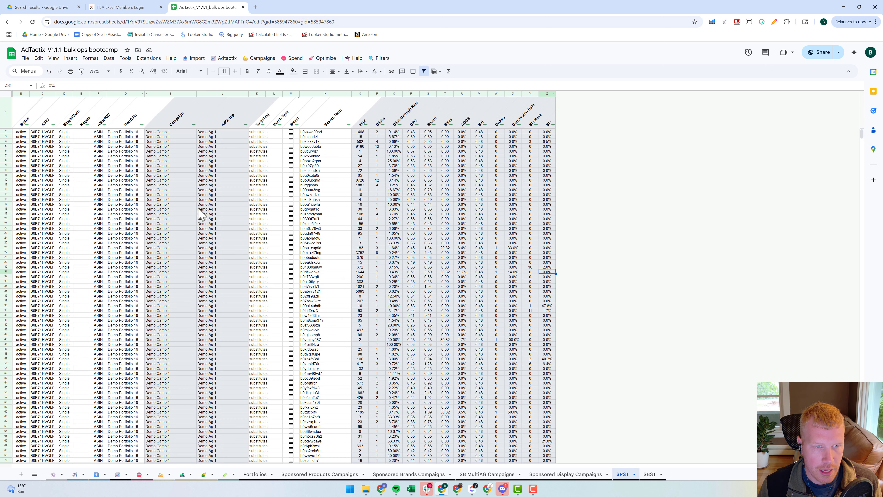
pyautogui.click(191, 204)
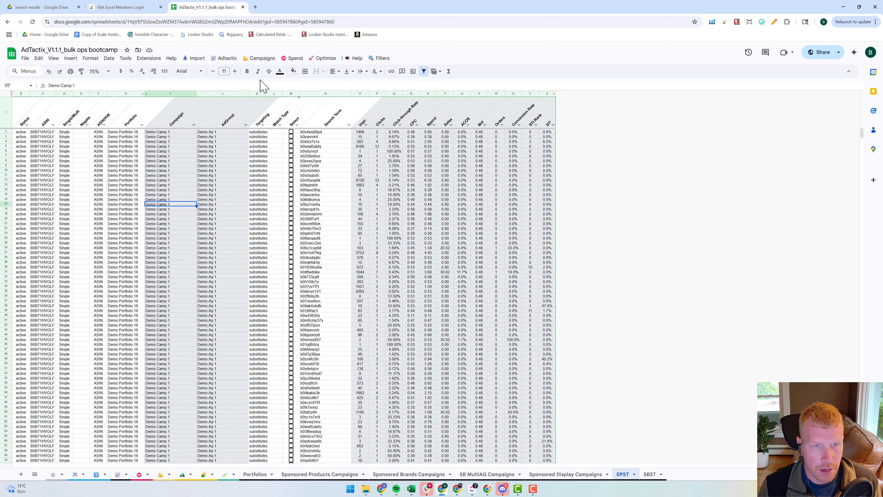
pyautogui.click(293, 59)
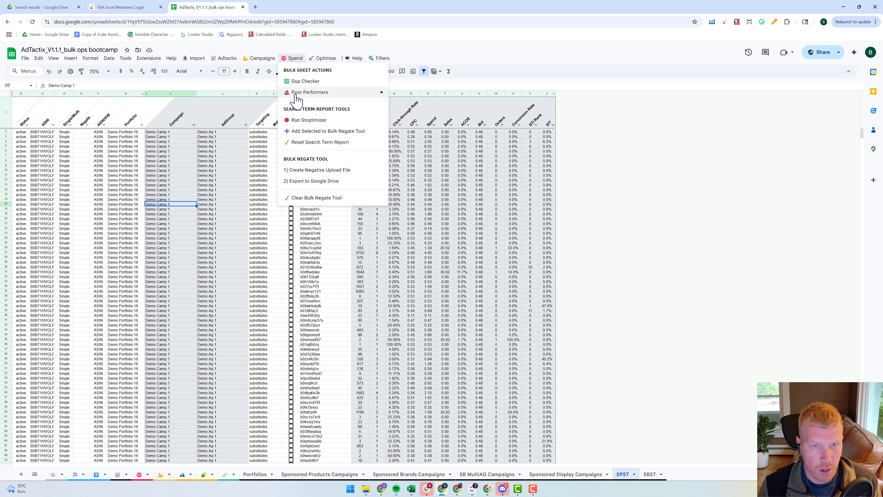
pyautogui.click(295, 121)
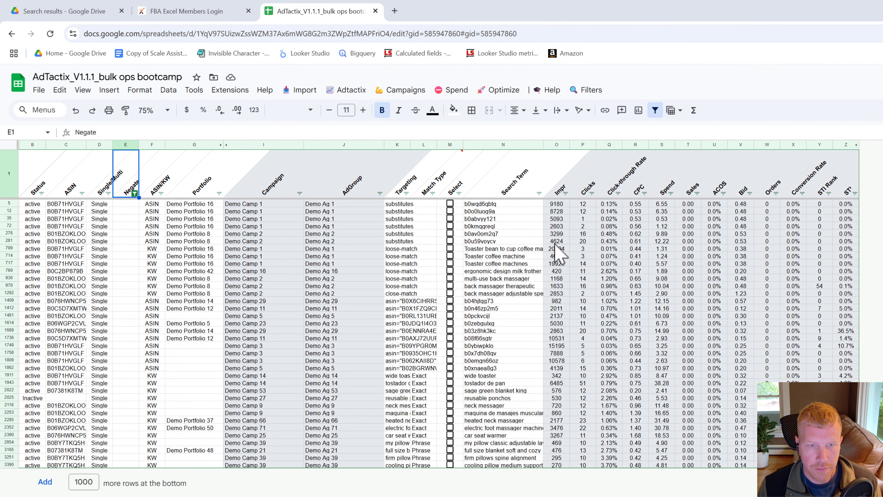
# Step: Examine the flagged rows' search terms, targeting, orders, impressions, click-through rate, spend and clicks
pyautogui.click(515, 205)
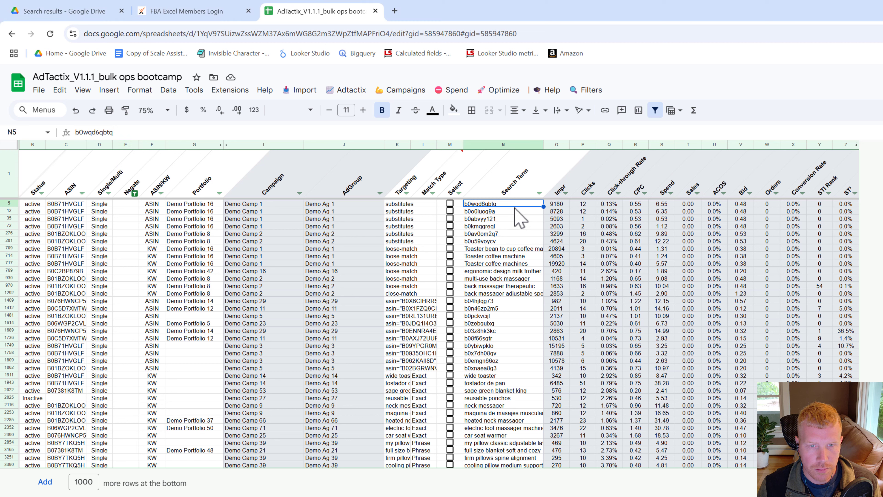
pyautogui.click(397, 144)
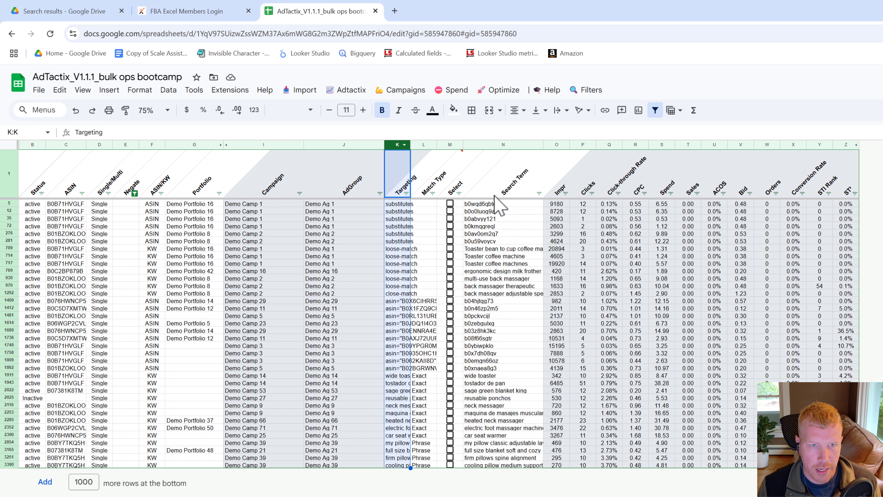
pyautogui.click(737, 248)
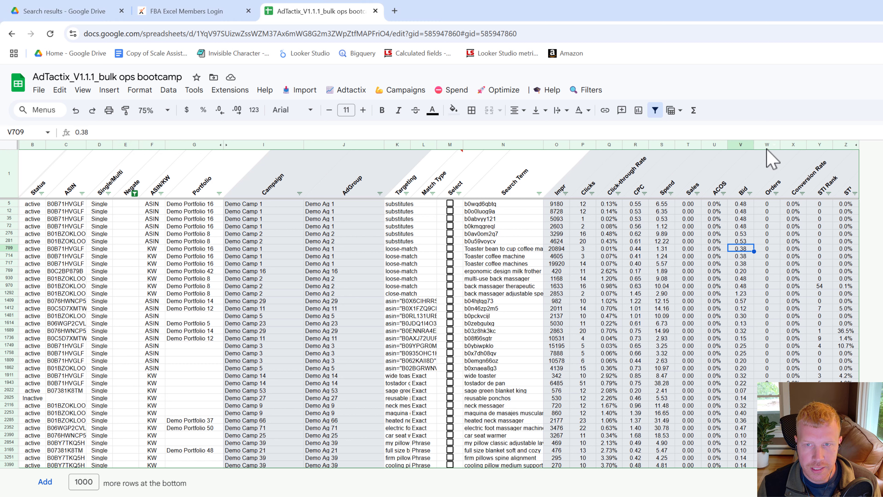
pyautogui.click(760, 145)
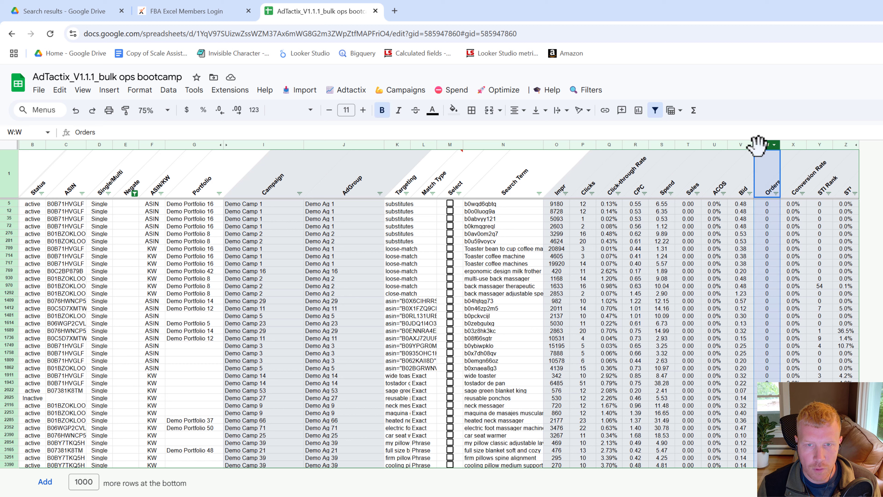
pyautogui.click(555, 145)
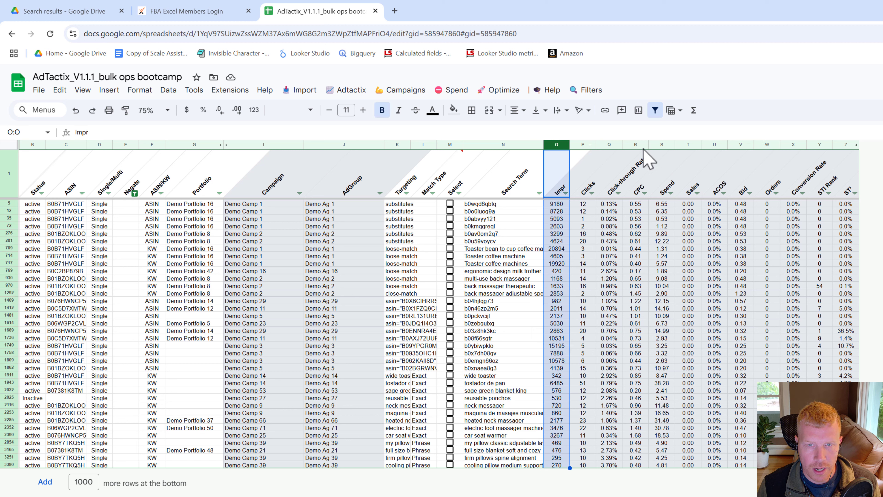
pyautogui.click(610, 145)
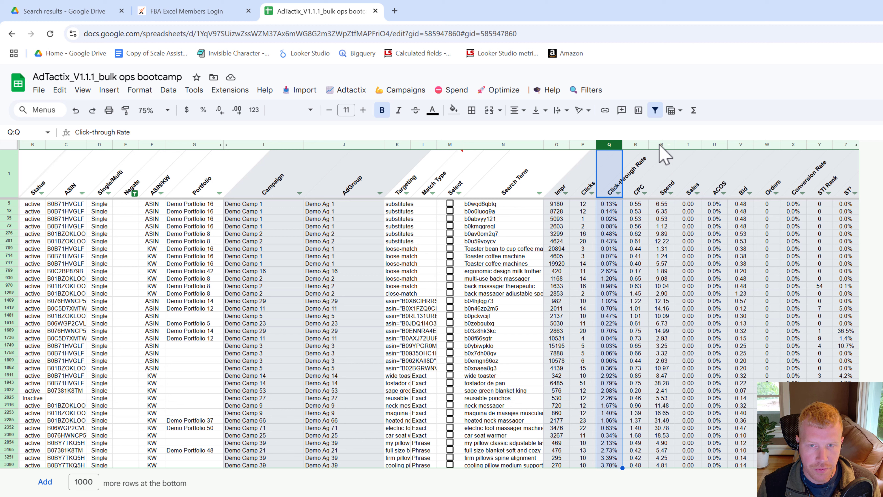
pyautogui.click(661, 144)
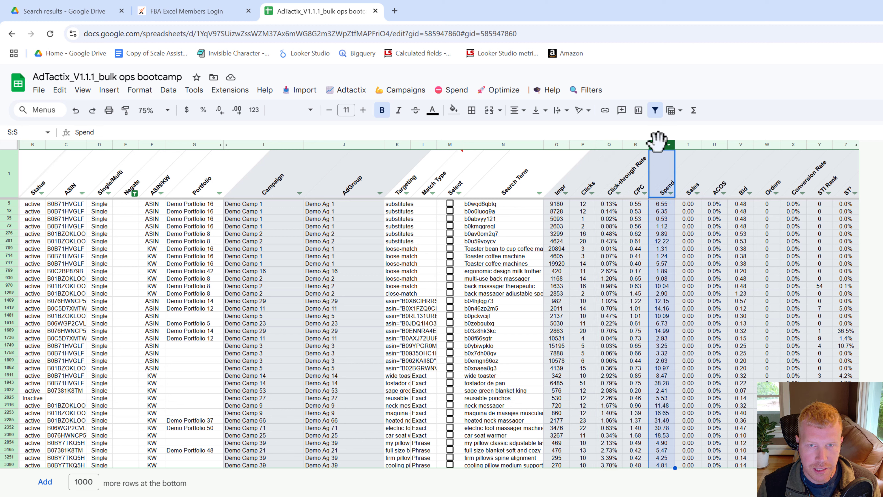
pyautogui.click(583, 144)
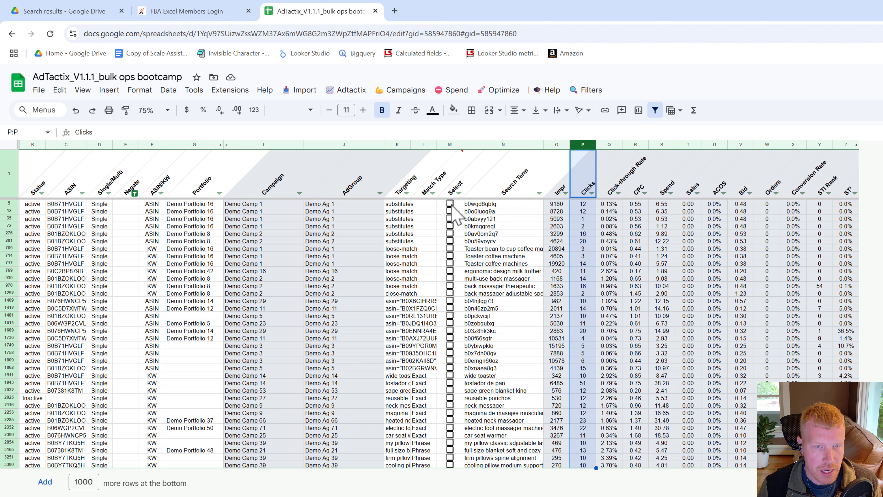
# Step: Review the list of flagged search terms along with the campaign and ad group each one belongs to
pyautogui.moveTo(482, 204); pyautogui.dragTo(497, 457)
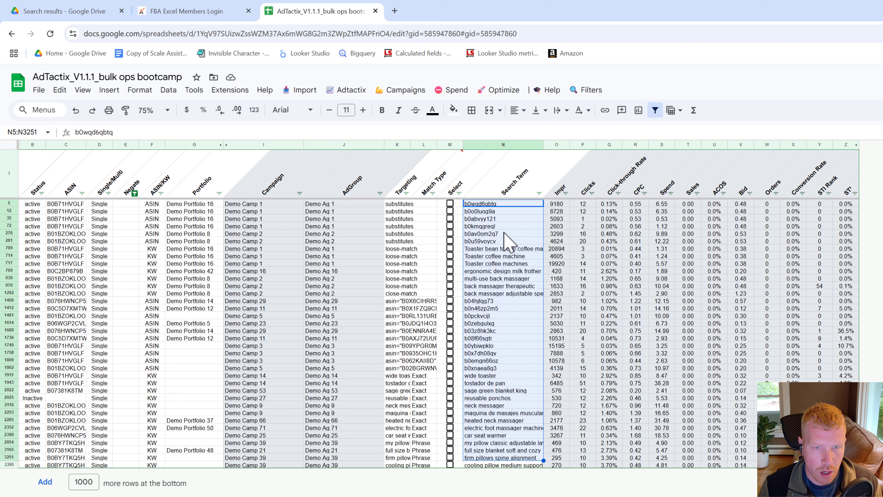
pyautogui.click(504, 211)
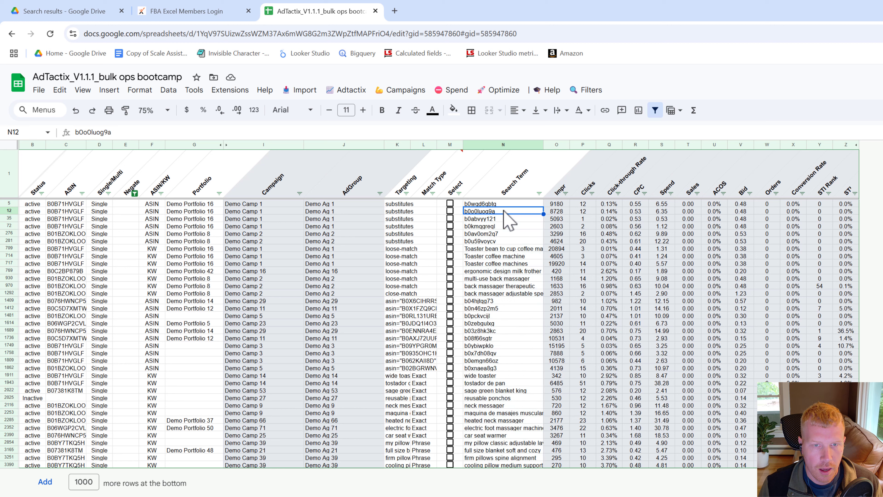
pyautogui.click(501, 255)
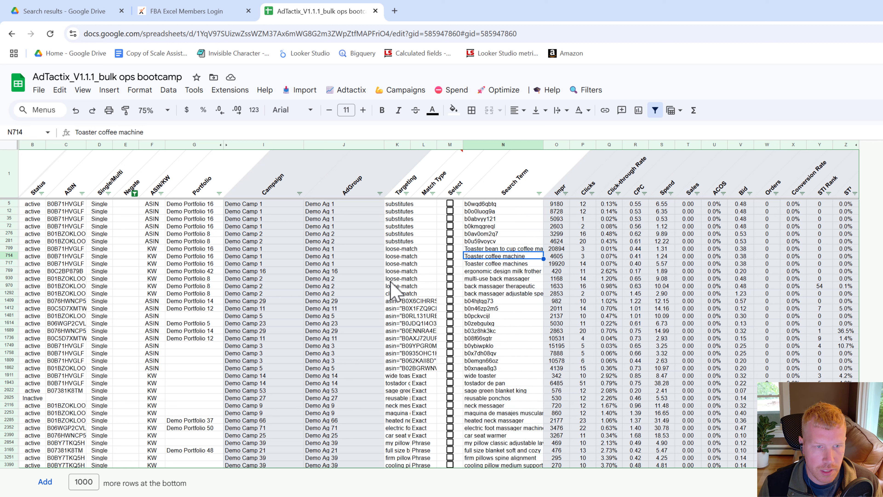
pyautogui.click(242, 271)
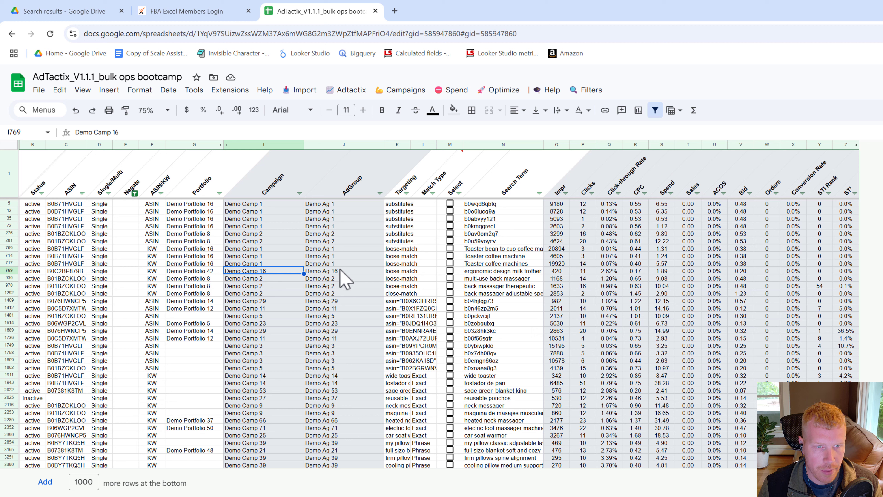
pyautogui.click(341, 271)
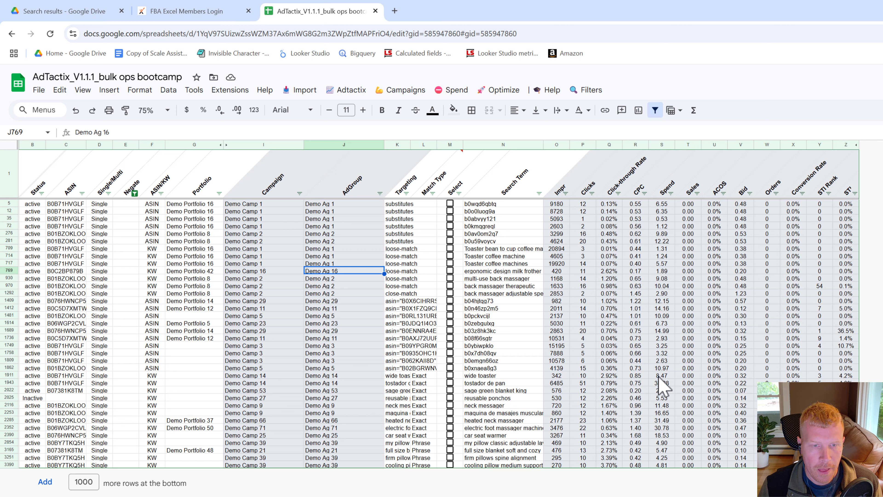
# Step: Select all flagged search terms except the four visible rows from 1409 through 1614, and add the selection to the Bulk Negate Tool
pyautogui.click(450, 203)
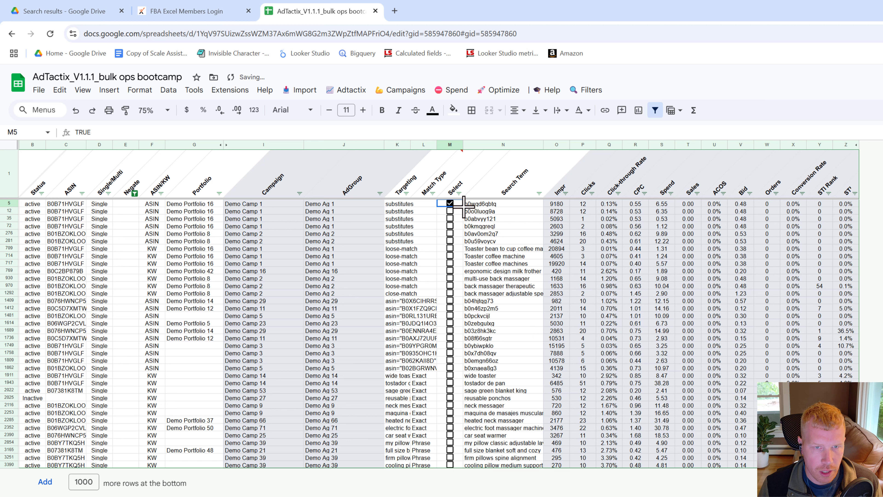
pyautogui.moveTo(463, 207); pyautogui.dragTo(473, 466)
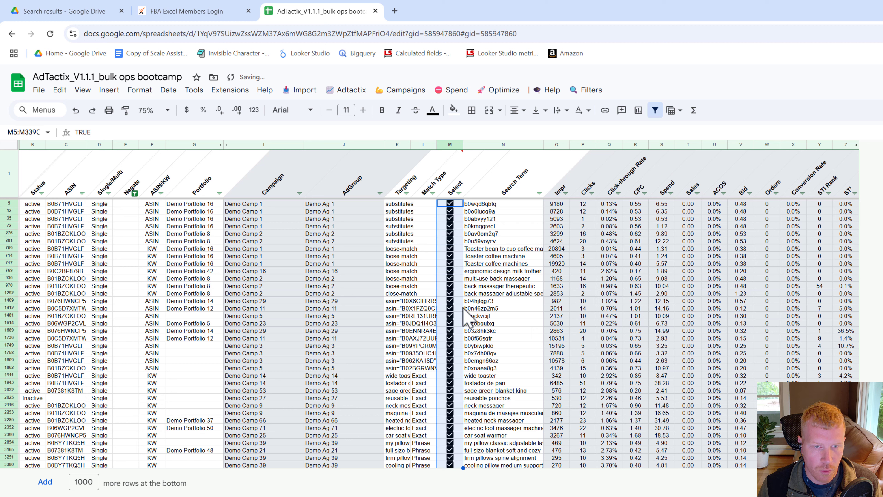
pyautogui.click(450, 301)
pyautogui.click(449, 309)
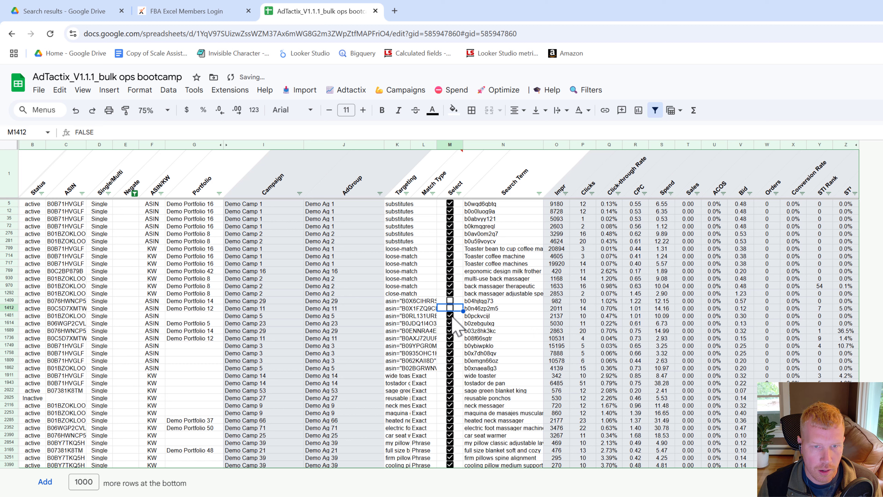
pyautogui.click(449, 315)
pyautogui.click(450, 323)
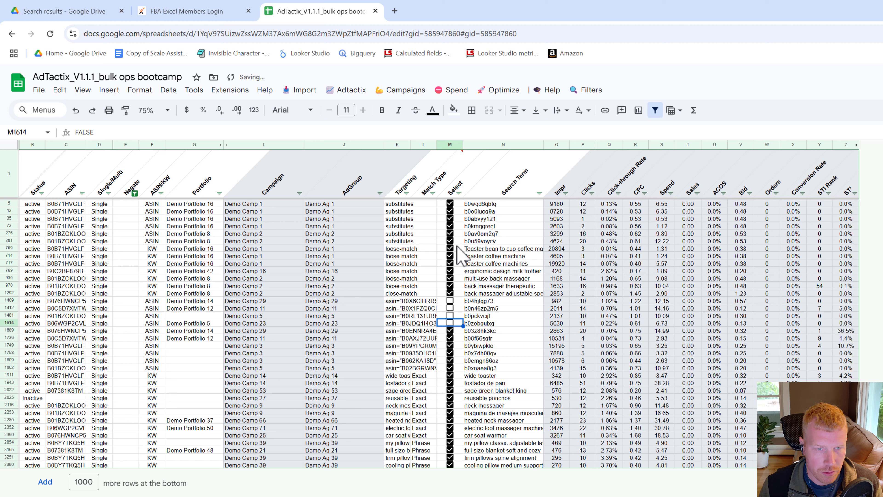
pyautogui.click(454, 91)
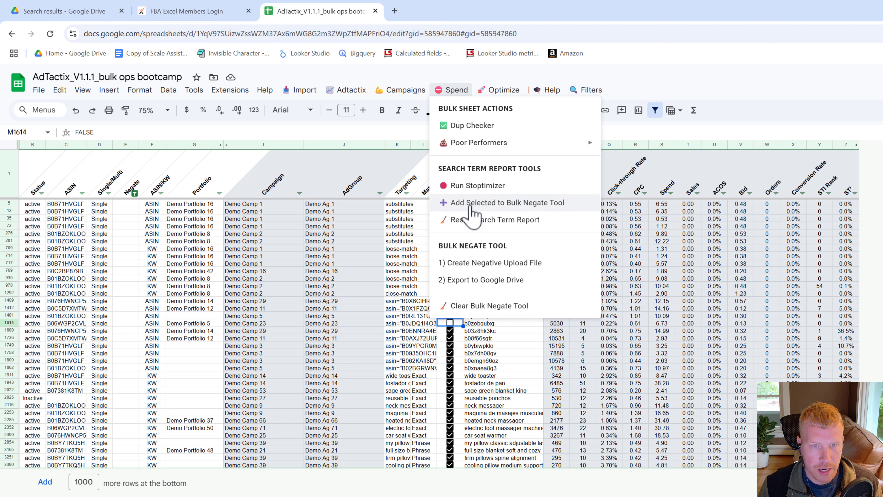
pyautogui.click(497, 206)
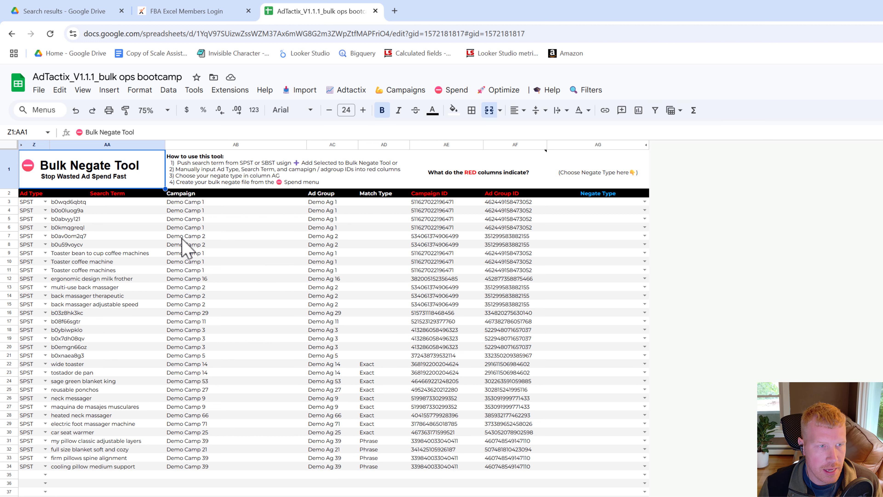
# Step: Add a filter to header row 2 of the Bulk Negate Tool and sort the Search Term column A to Z
pyautogui.click(8, 193)
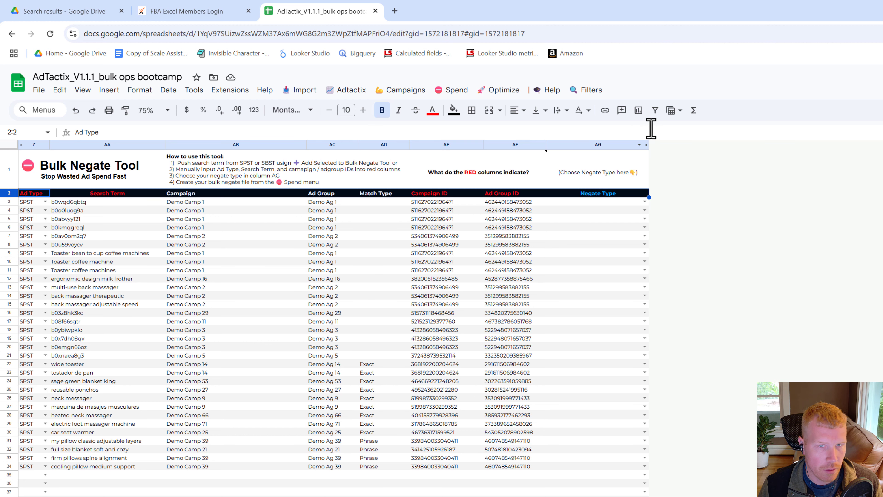
pyautogui.click(655, 110)
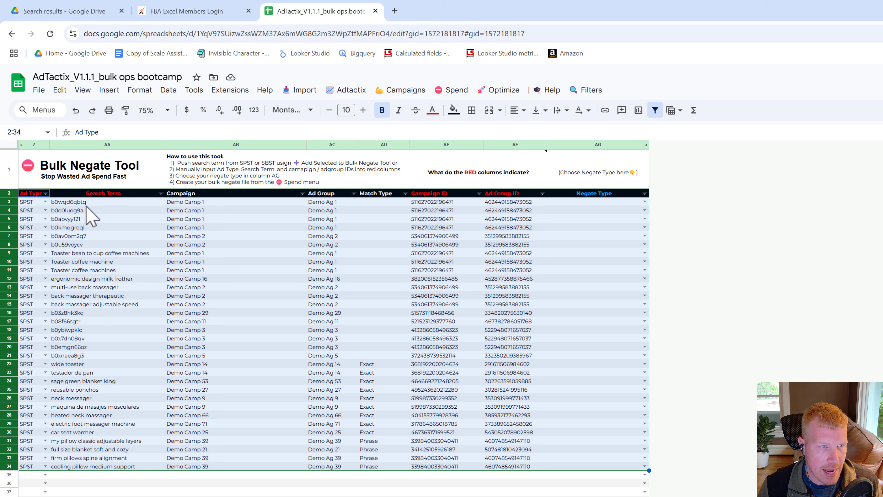
pyautogui.click(161, 193)
pyautogui.click(64, 211)
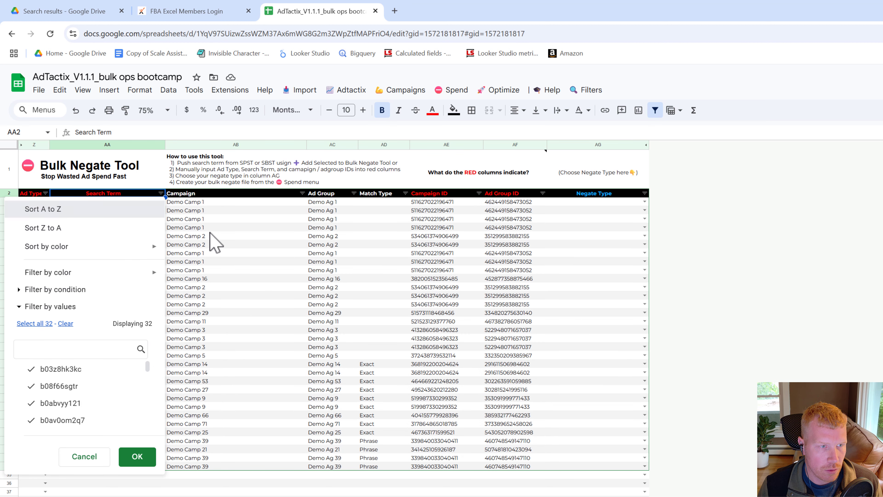
# Step: Set the Negate Type to Auto/PAT Negate ASIN for all ASIN search terms in rows 3 through 14
pyautogui.moveTo(110, 203); pyautogui.dragTo(115, 296)
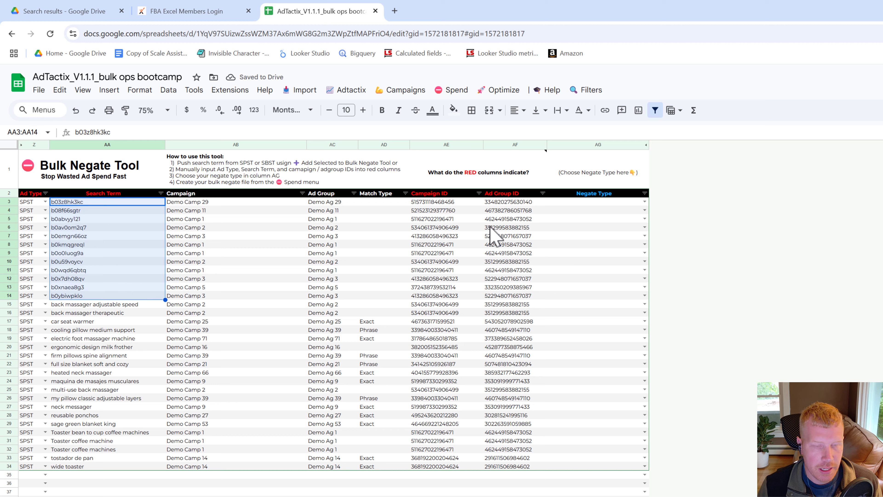
pyautogui.click(644, 202)
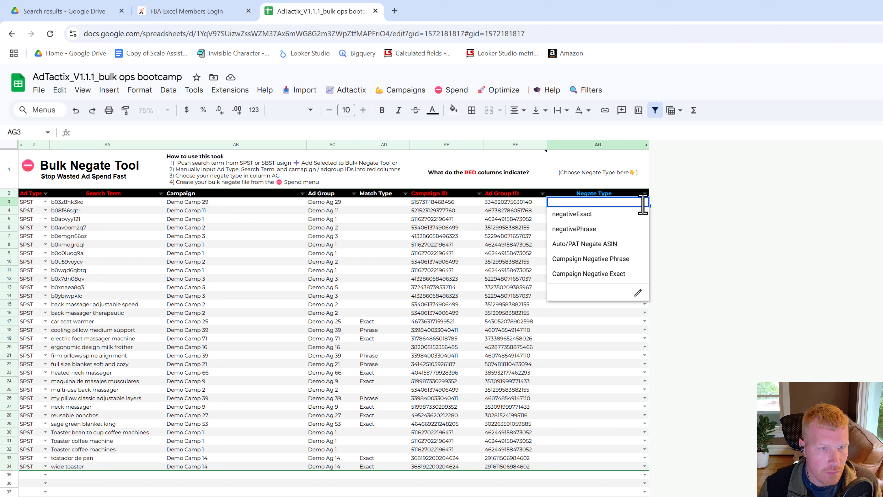
pyautogui.click(379, 203)
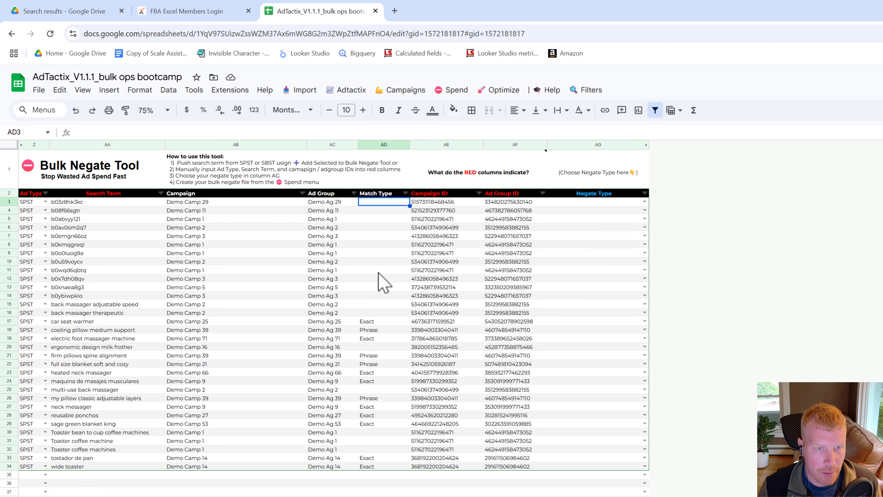
pyautogui.keyDown('shift'); pyautogui.click(380, 300); pyautogui.keyUp('shift')
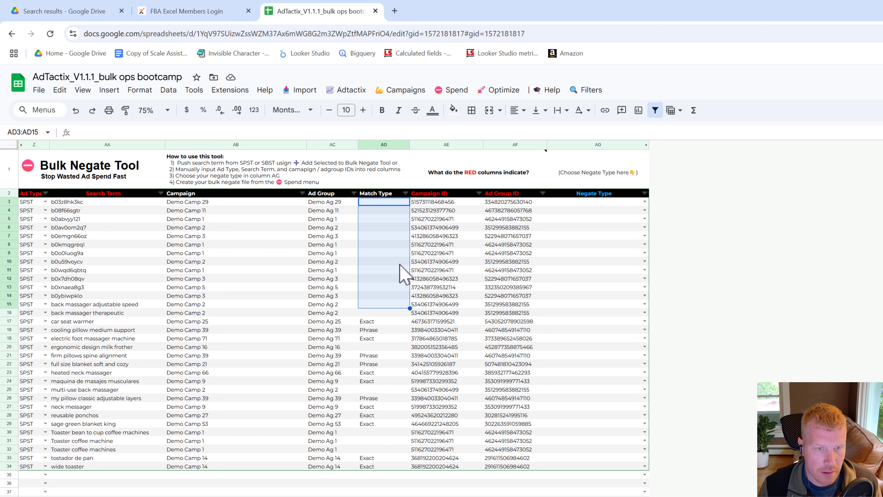
pyautogui.click(644, 202)
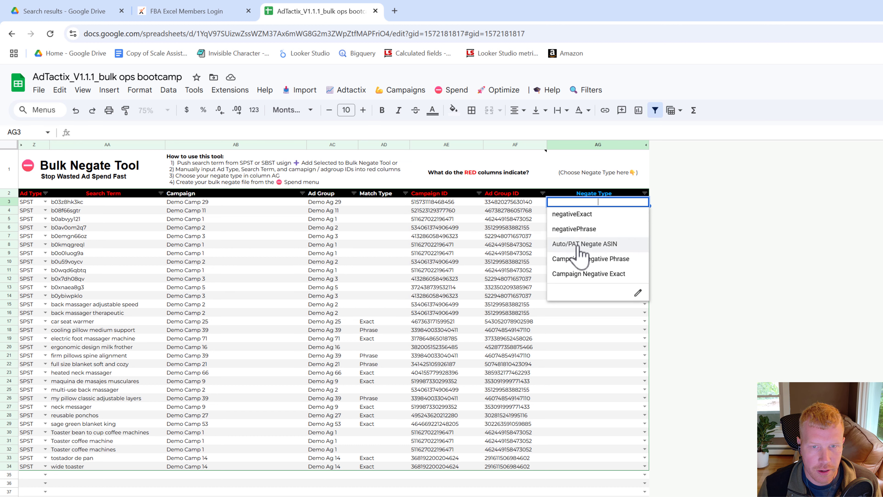
pyautogui.click(587, 246)
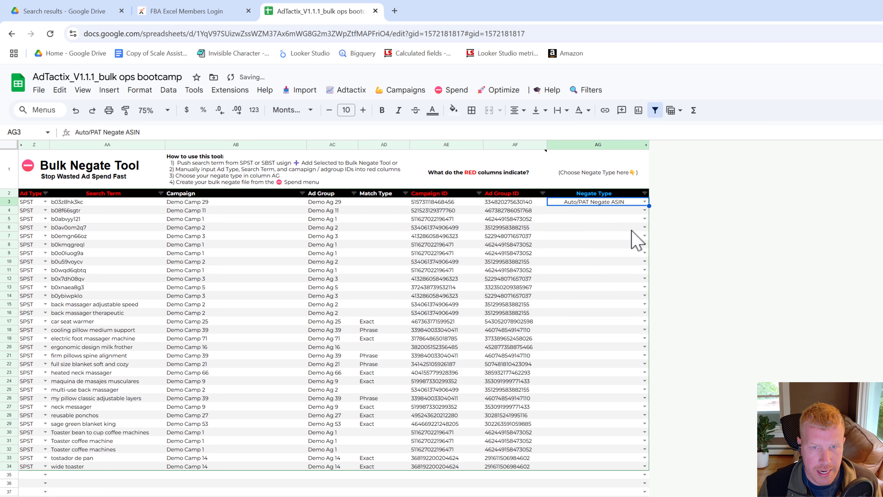
pyautogui.moveTo(649, 205); pyautogui.dragTo(642, 298)
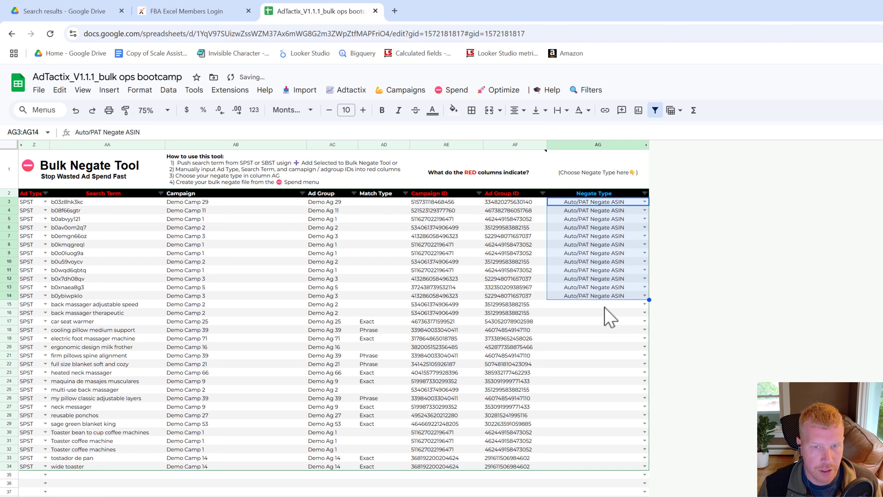
# Step: Set the Negate Type to negativeExact for the keyword search terms in rows 15 through 34
pyautogui.click(70, 304)
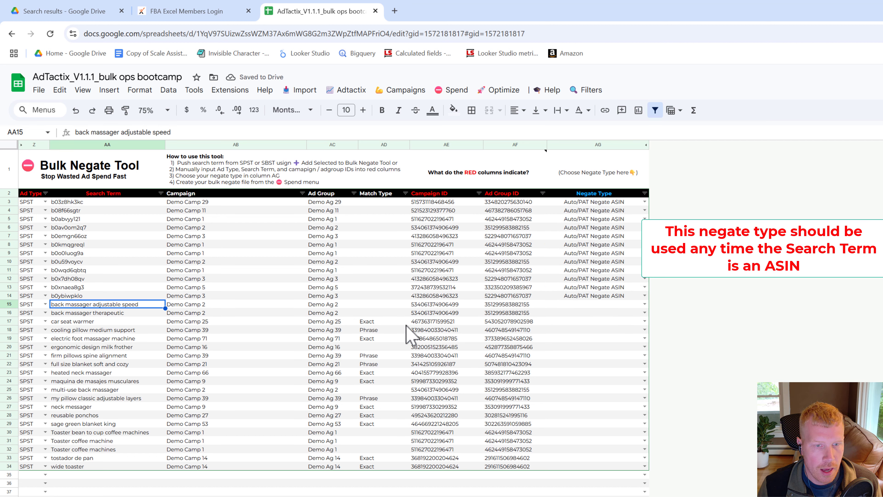
pyautogui.click(9, 304)
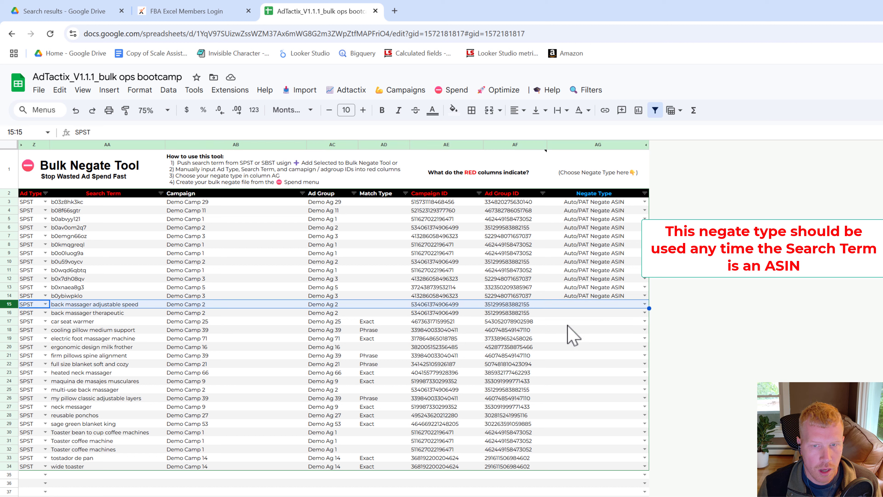
pyautogui.click(644, 304)
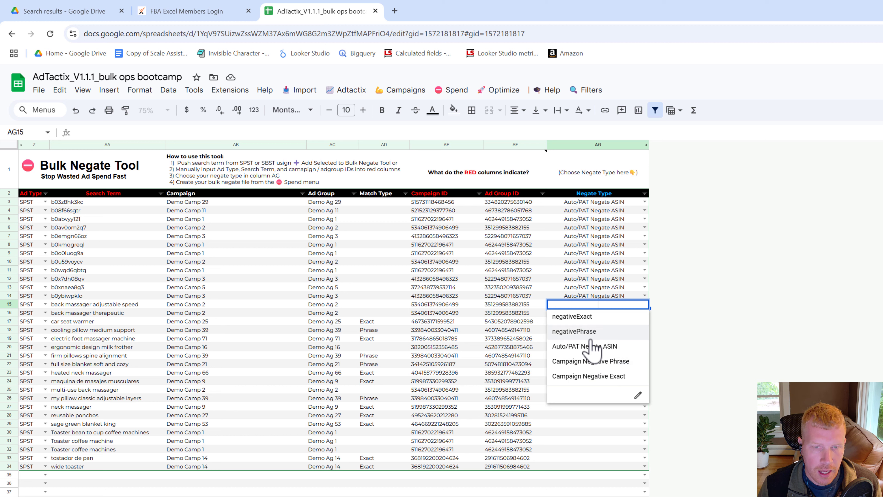
pyautogui.click(591, 323)
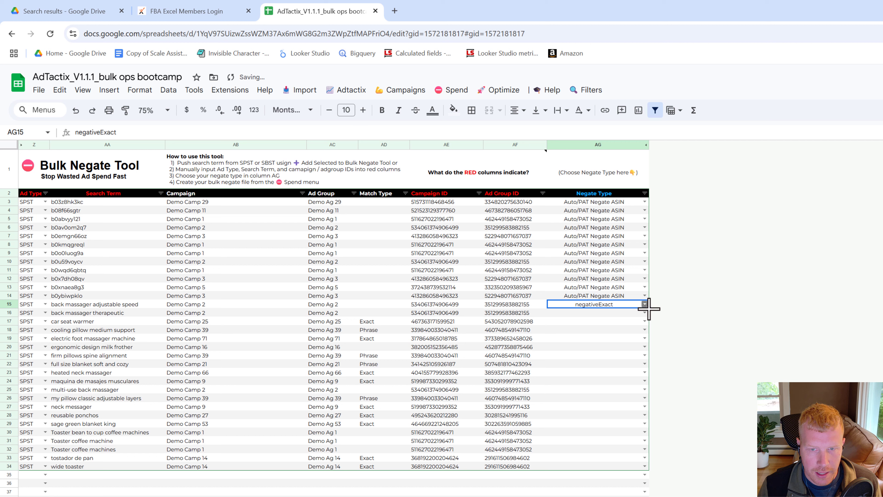
pyautogui.moveTo(649, 308); pyautogui.dragTo(645, 465)
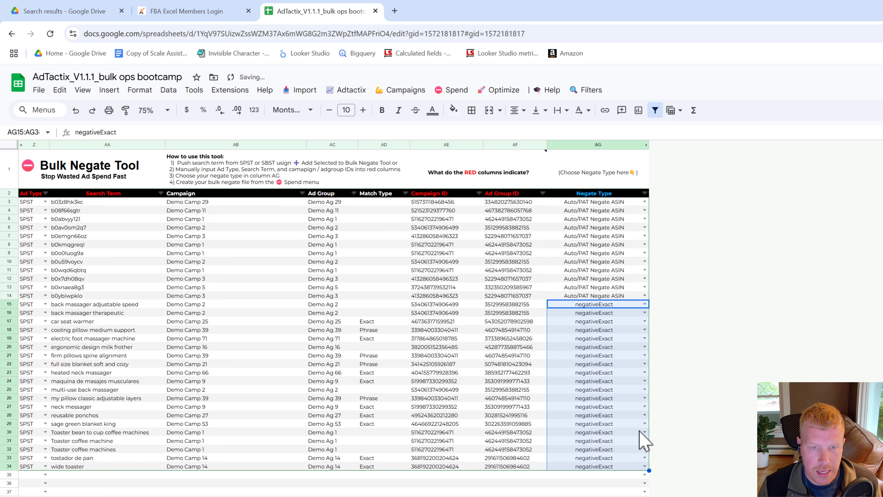
# Step: Fit the Match Type and Targeting columns of the SPST report to their contents and return to the Bulk Negate Tool
pyautogui.click(133, 304)
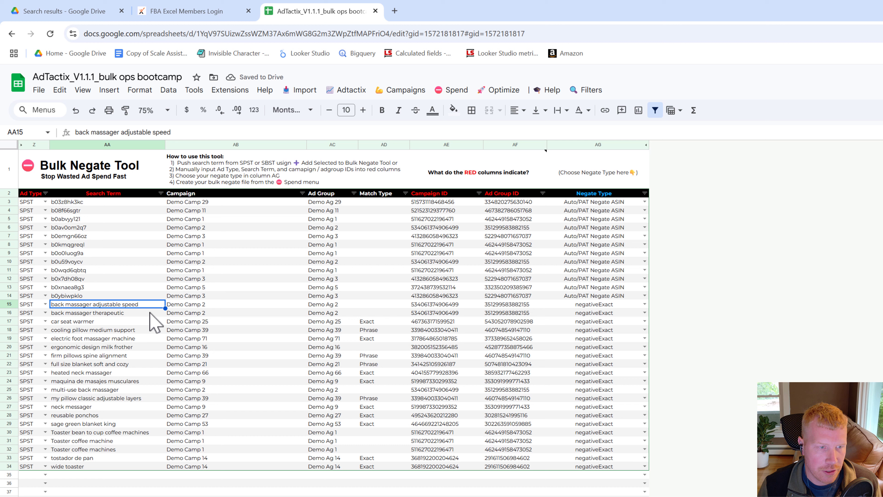
pyautogui.click(369, 322)
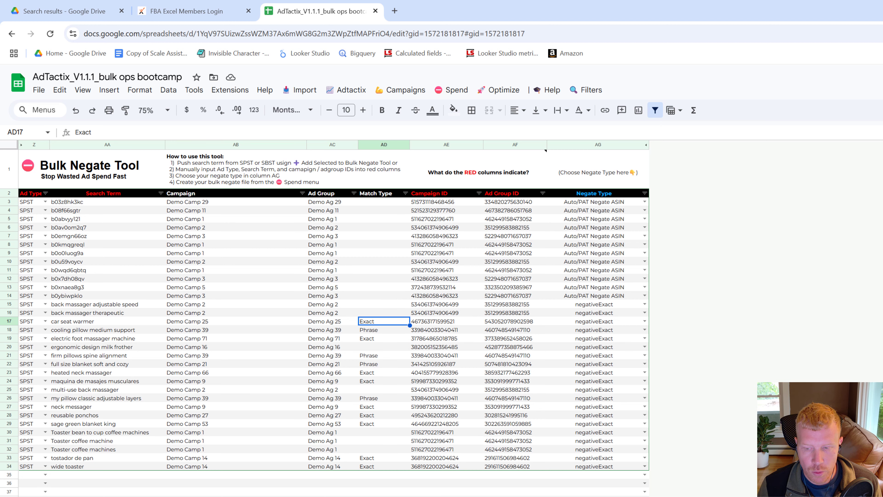
pyautogui.click(734, 495)
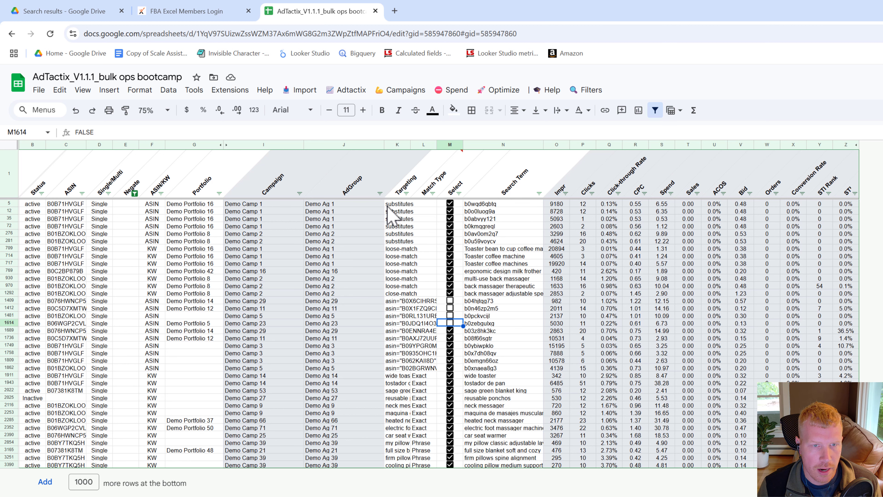
pyautogui.doubleClick(436, 144)
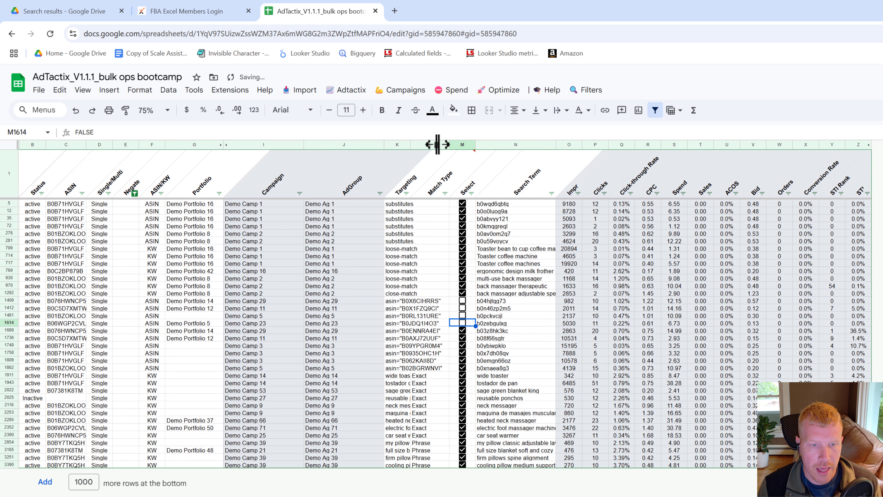
pyautogui.doubleClick(410, 144)
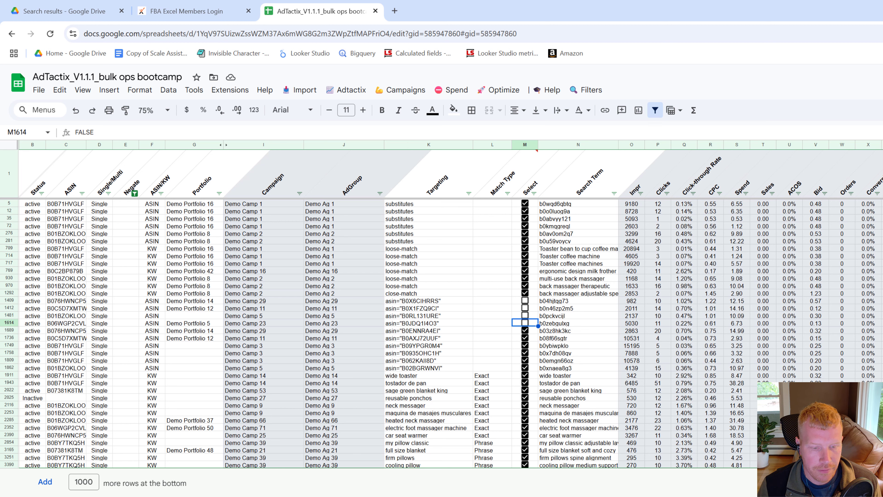
pyautogui.click(518, 496)
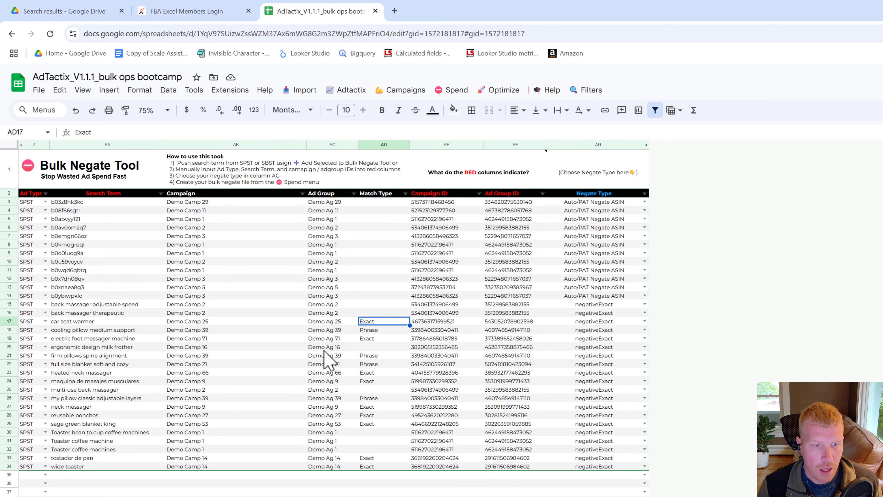
# Step: Review the Bulk Negate Tool's usage instructions and its Search Term, Campaign ID and Ad Group ID entries
pyautogui.click(193, 477)
pyautogui.moveTo(78, 202)
pyautogui.mouseDown()
pyautogui.moveTo(231, 444)
pyautogui.moveTo(348, 459)
pyautogui.mouseUp()
pyautogui.click(378, 492)
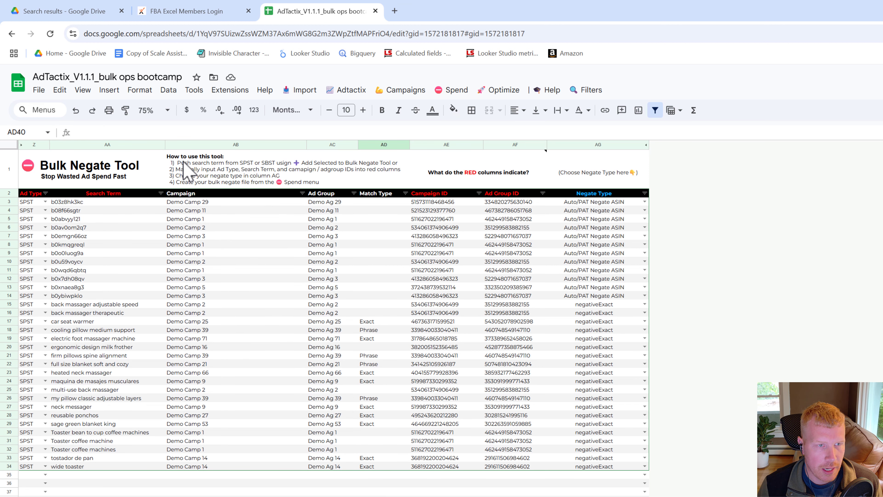
pyautogui.click(200, 174)
pyautogui.click(216, 496)
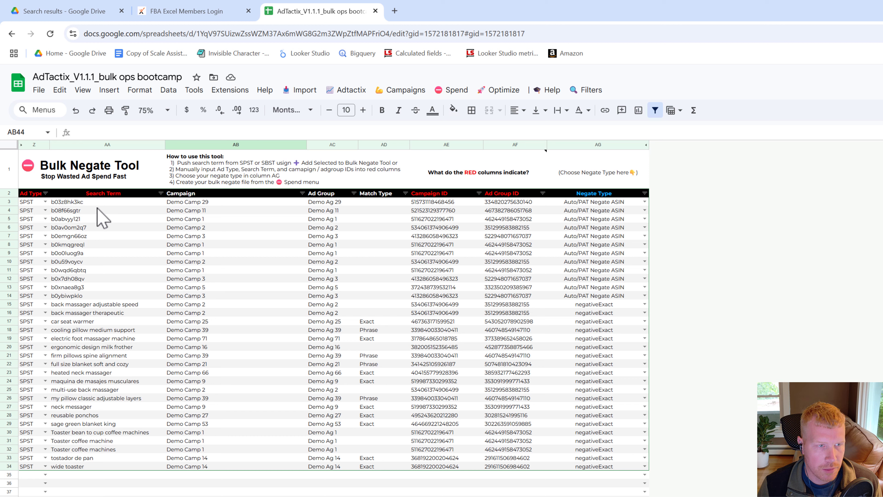
pyautogui.click(431, 219)
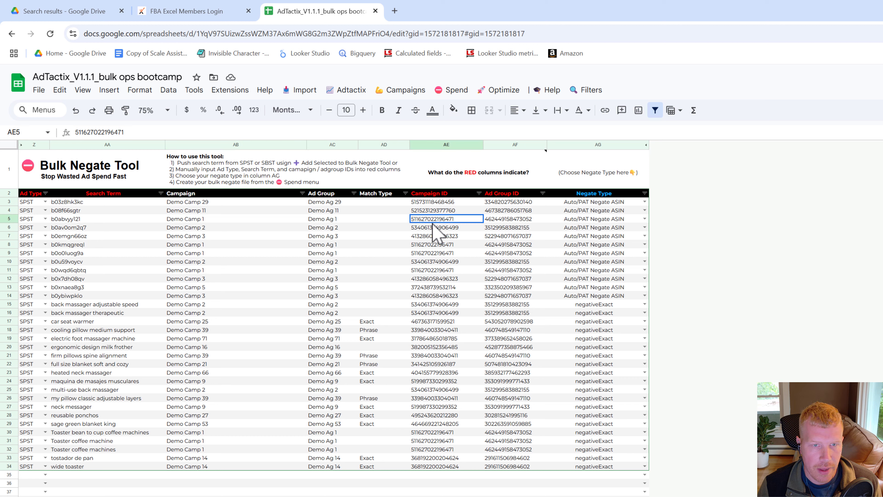
pyautogui.click(501, 219)
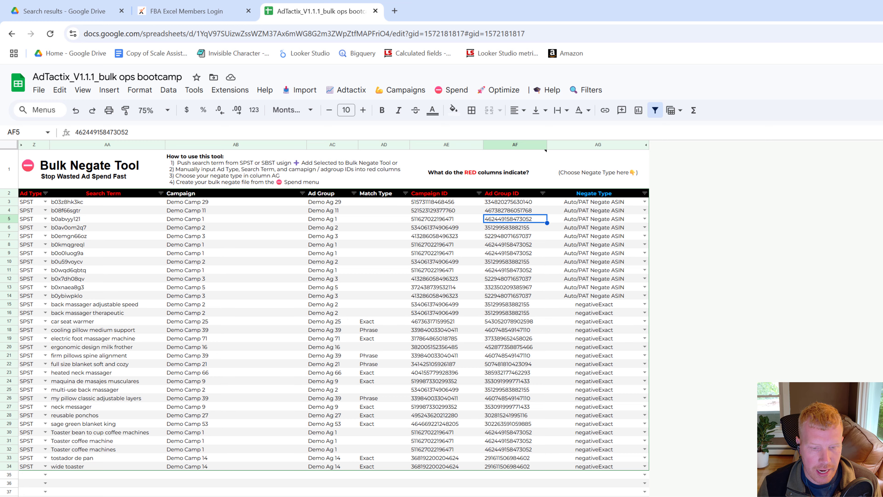
# Step: Reveal the bulk sheet's hidden columns H to P to inspect Campaign ID and Ad Group ID, hide them again and return to the Bulk Negate Tool
pyautogui.click(396, 495)
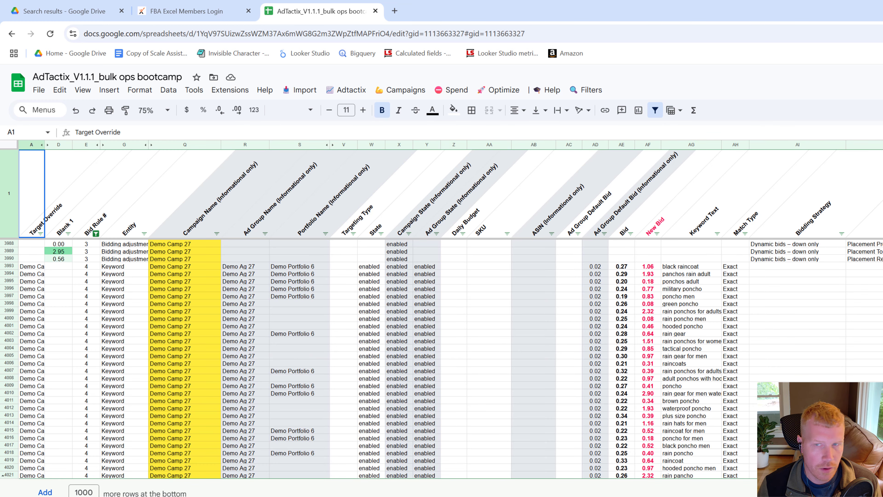
pyautogui.click(149, 144)
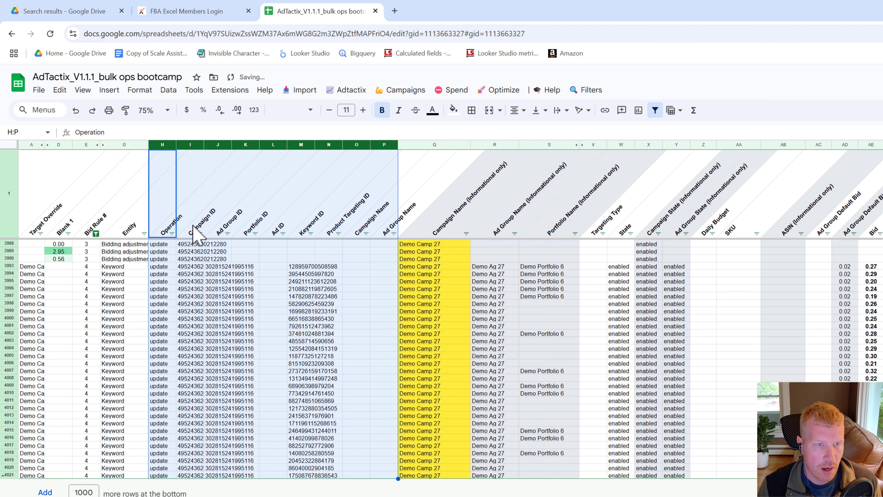
pyautogui.click(194, 233)
pyautogui.click(223, 234)
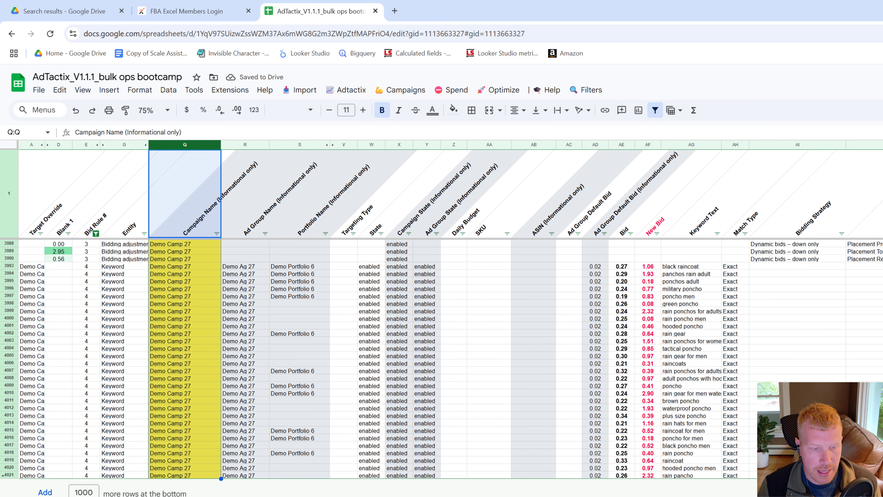
pyautogui.hotkey('ctrl', 'pagedown')
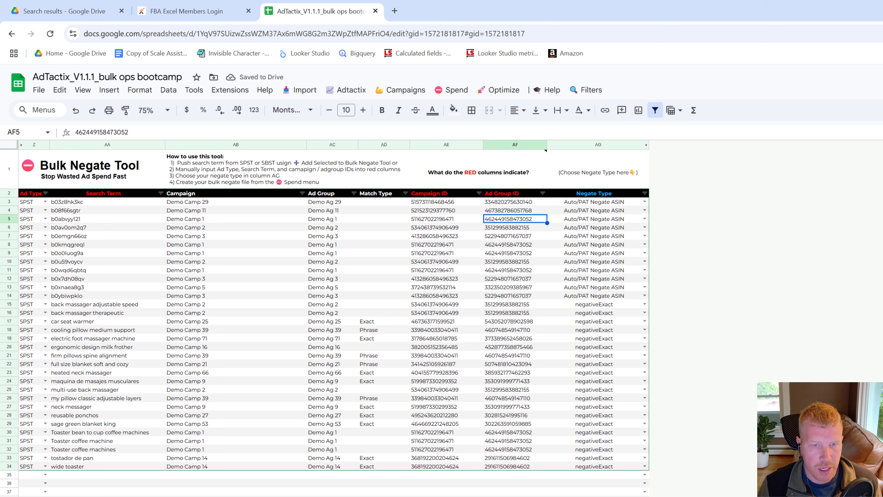
pyautogui.click(498, 496)
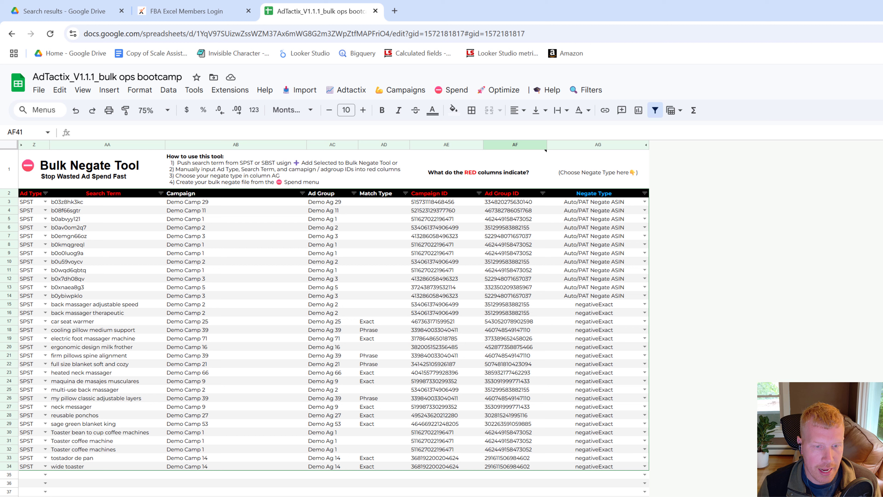
# Step: Create the negative upload file from the Bulk Negate Tool selections and confirm the dialogs
pyautogui.click(453, 90)
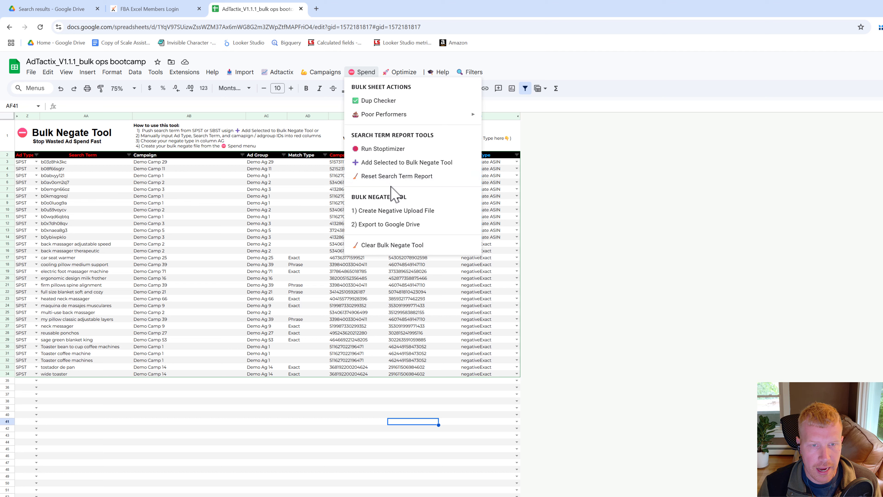
pyautogui.click(394, 211)
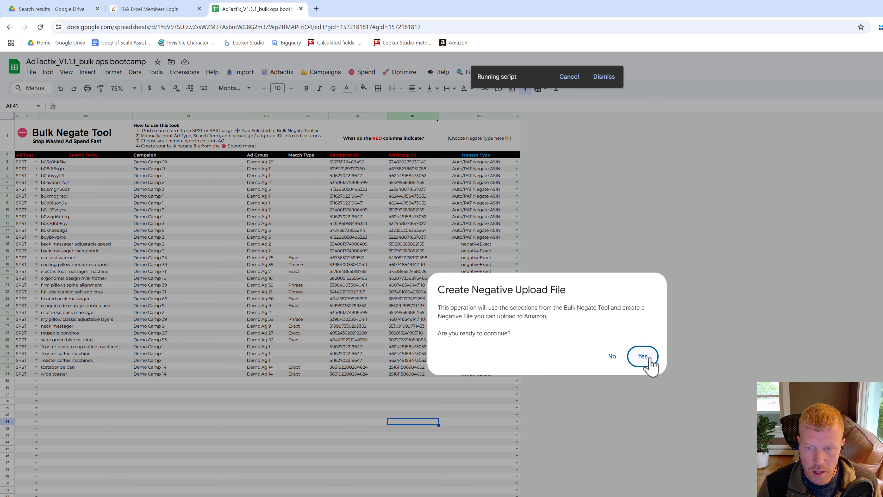
pyautogui.click(644, 356)
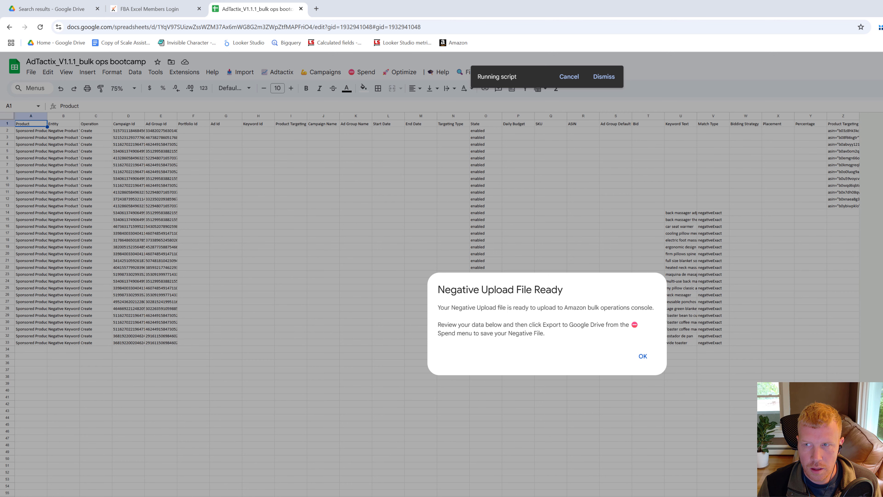
pyautogui.click(642, 357)
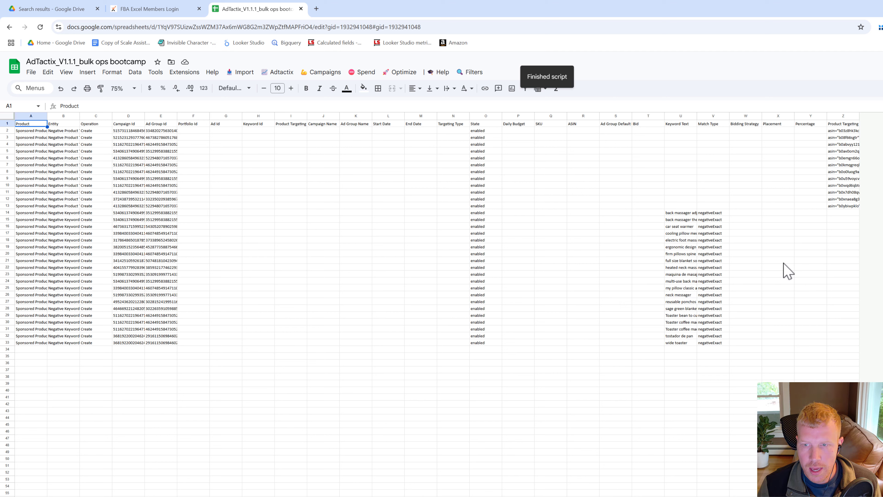
pyautogui.click(283, 418)
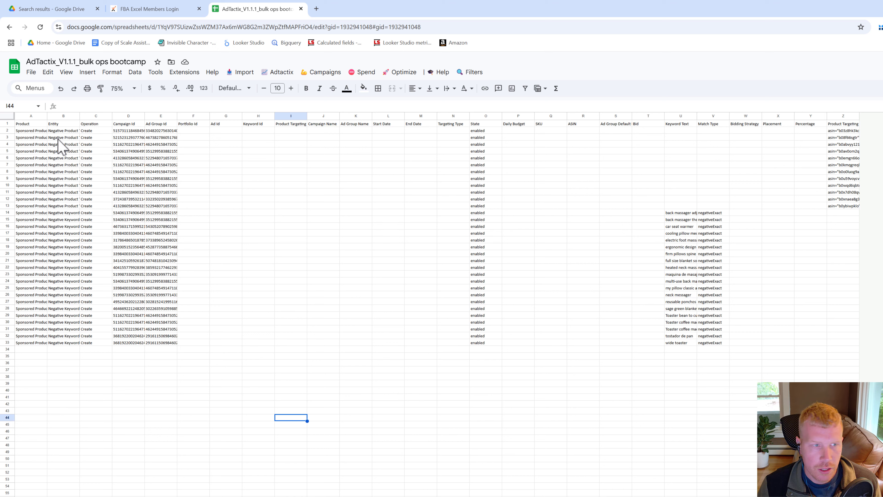
# Step: Widen the upload file's Entity column and check the Negative Product Targeting rows against their Product Targeting expressions
pyautogui.click(7, 130)
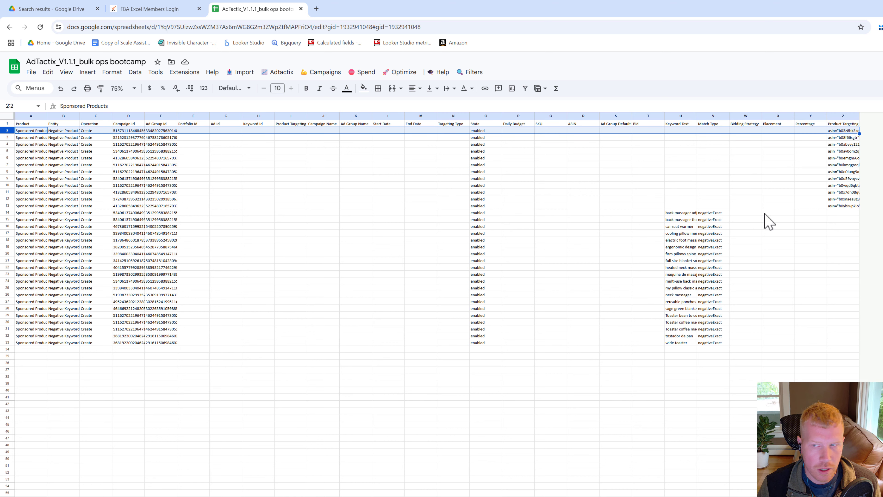
pyautogui.click(841, 205)
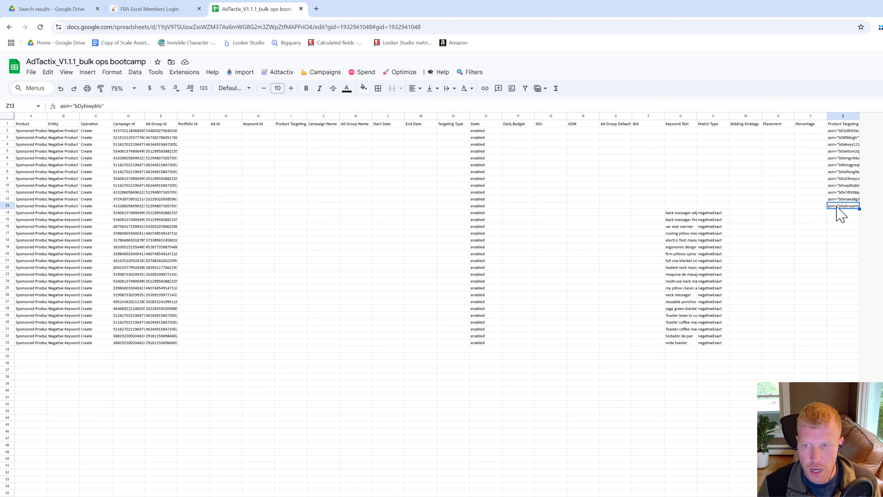
pyautogui.click(6, 206)
pyautogui.moveTo(79, 116); pyautogui.dragTo(102, 116)
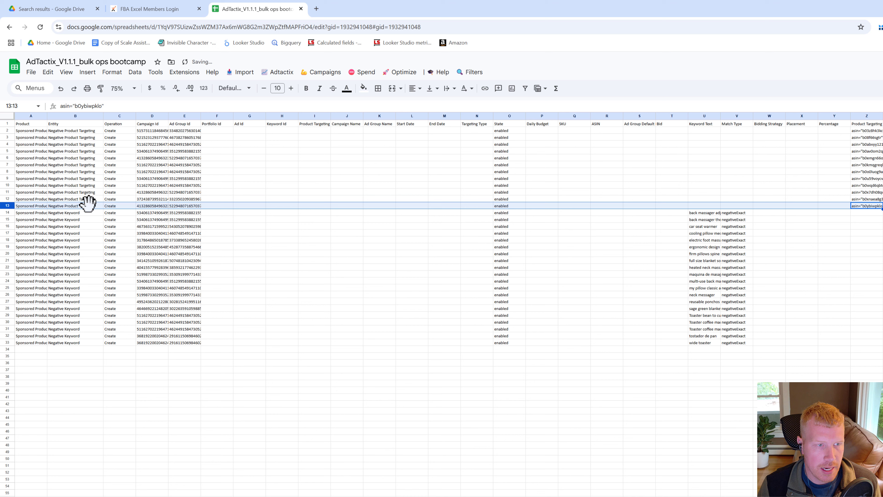
pyautogui.click(77, 205)
pyautogui.click(871, 206)
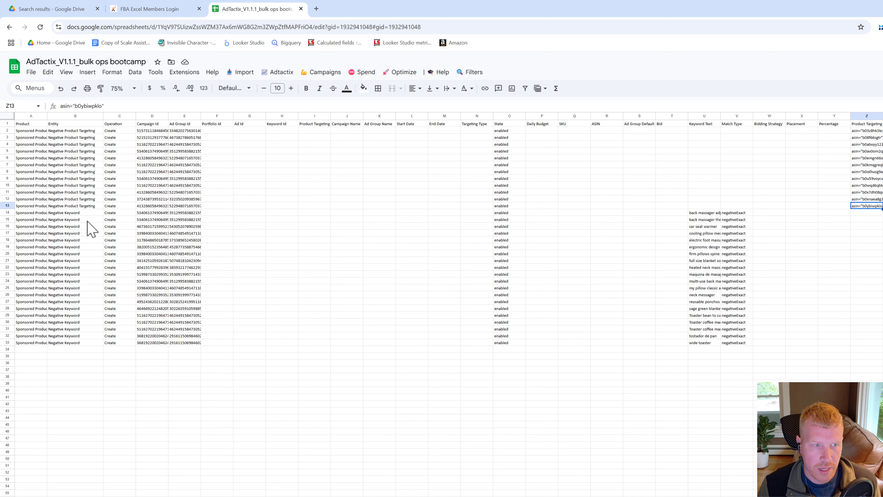
# Step: Examine the Negative Keyword rows' keyword text and match types, and compare them with the Negative Product Targeting rows
pyautogui.moveTo(85, 213); pyautogui.dragTo(89, 342)
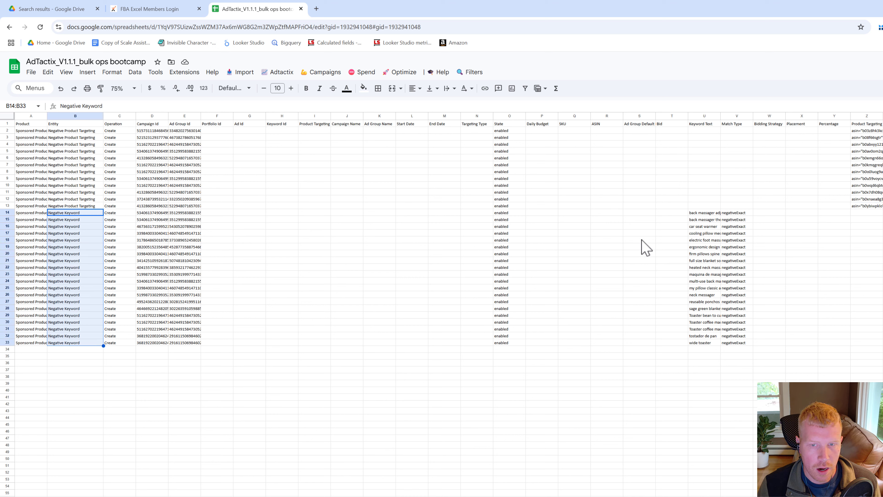
pyautogui.moveTo(707, 226); pyautogui.dragTo(706, 274)
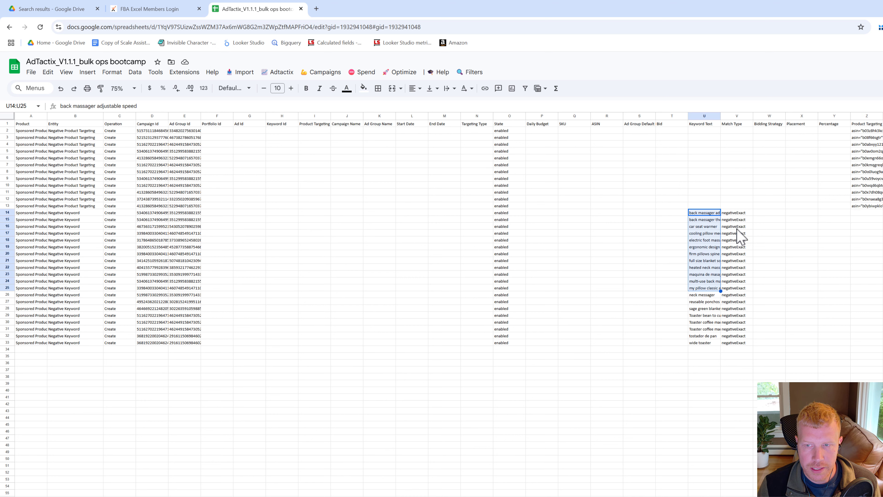
pyautogui.moveTo(737, 226); pyautogui.dragTo(737, 274)
pyautogui.moveTo(79, 232); pyautogui.dragTo(77, 274)
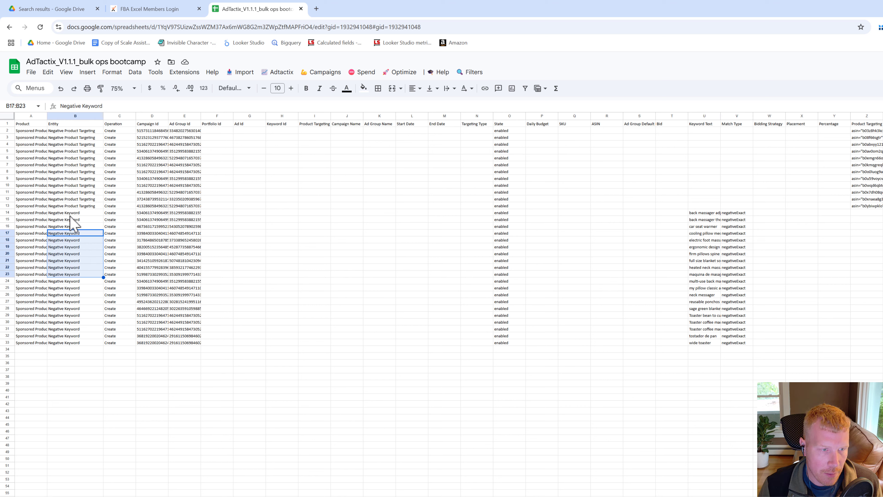
pyautogui.moveTo(68, 216); pyautogui.dragTo(72, 335)
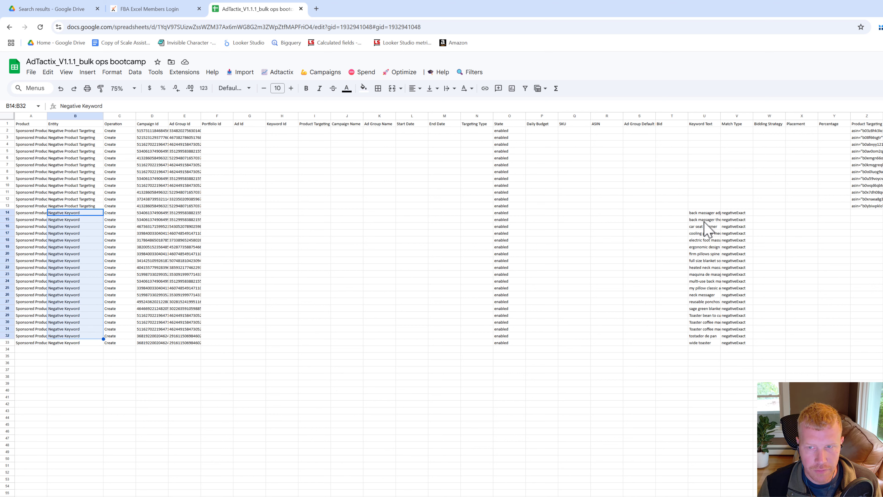
pyautogui.moveTo(704, 213); pyautogui.dragTo(744, 321)
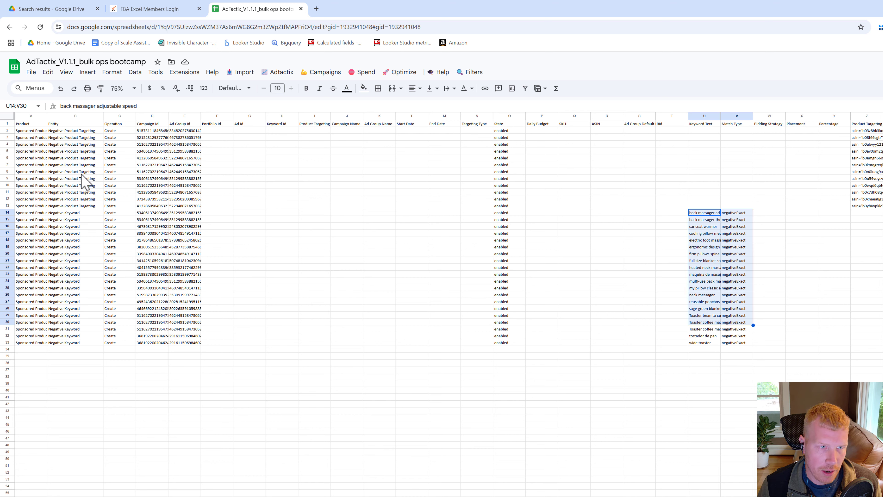
pyautogui.moveTo(75, 158); pyautogui.dragTo(72, 199)
pyautogui.moveTo(858, 152); pyautogui.dragTo(858, 185)
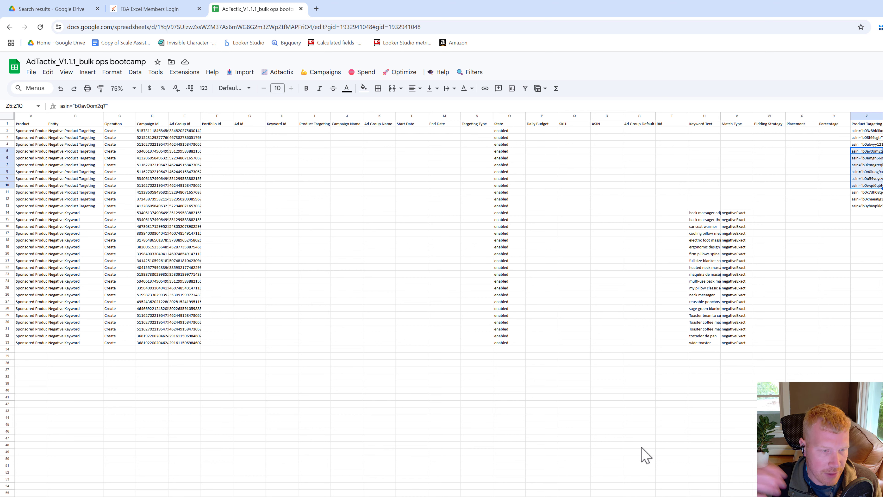
pyautogui.moveTo(76, 270); pyautogui.dragTo(79, 302)
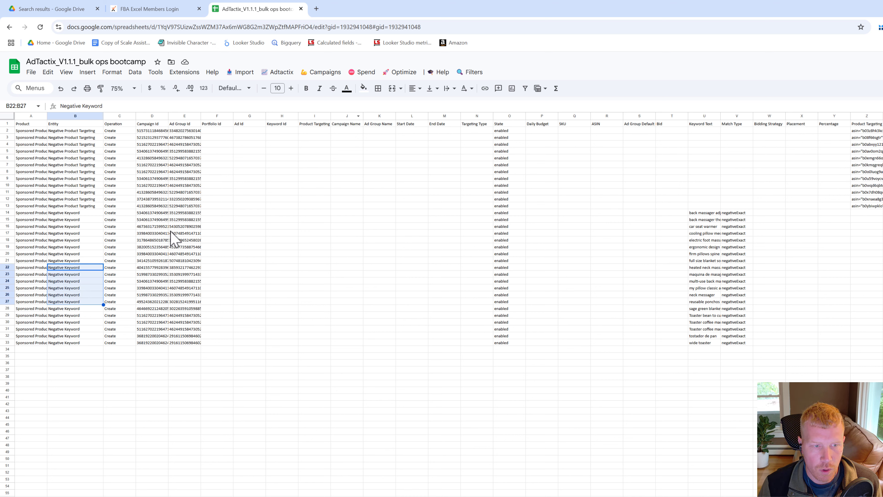
# Step: Export the bulk negate file to the FBAExcel Export Files folder in Google Drive and confirm the dialogs
pyautogui.click(361, 73)
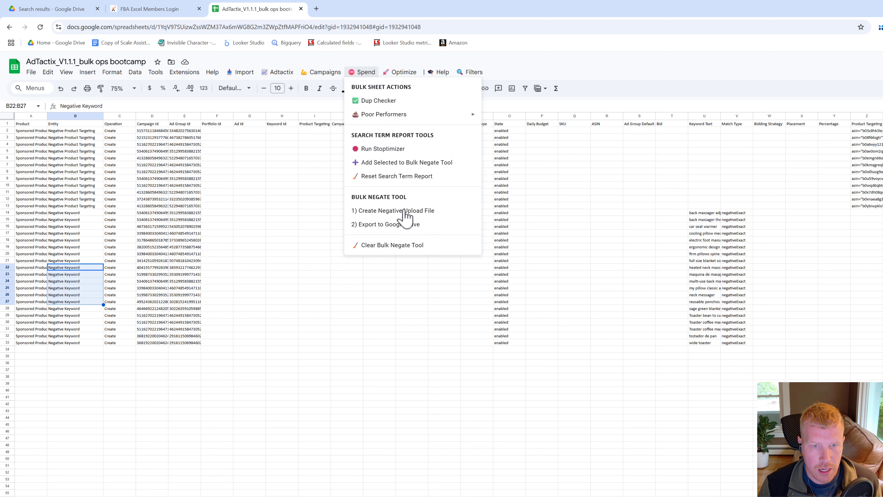
pyautogui.click(376, 226)
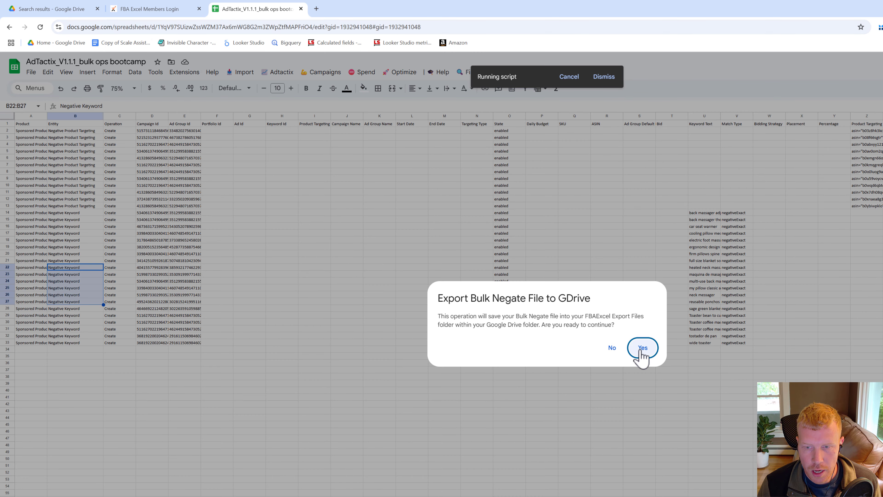
pyautogui.click(642, 348)
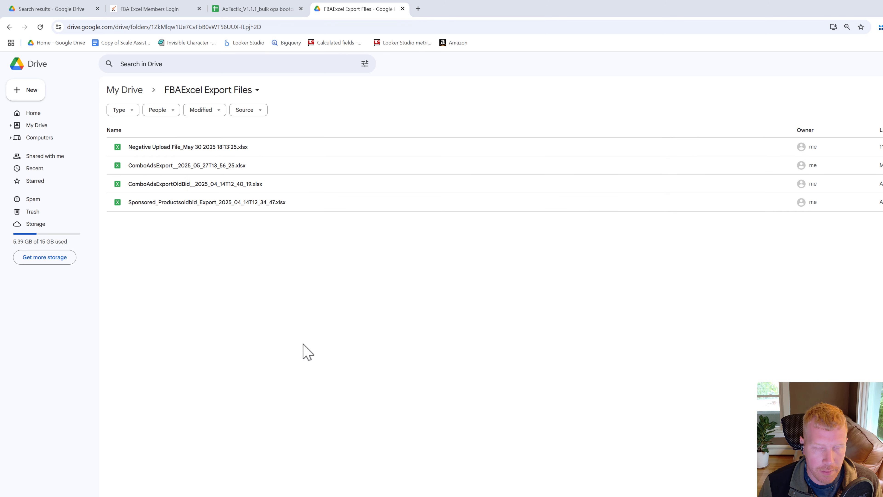
pyautogui.click(243, 10)
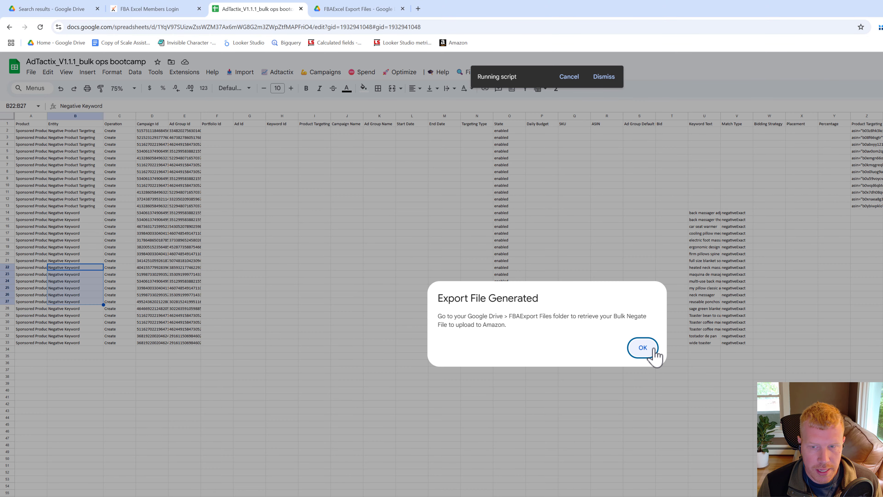
pyautogui.click(654, 349)
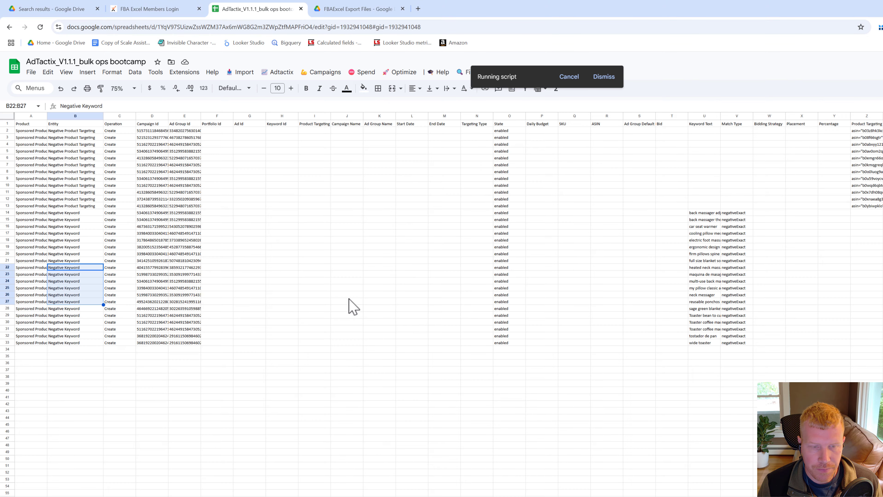
pyautogui.click(362, 352)
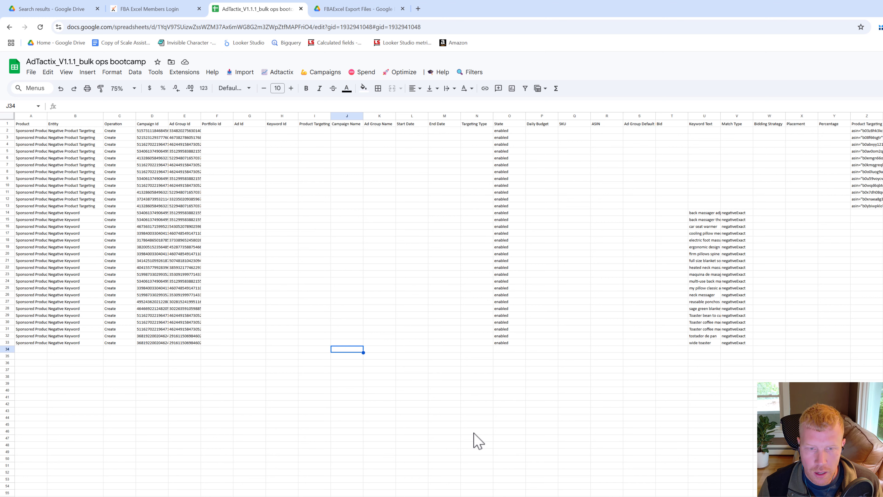
# Step: Review the search terms in the SPST report and the Ad Type entries in the Bulk Negate Tool
pyautogui.click(770, 496)
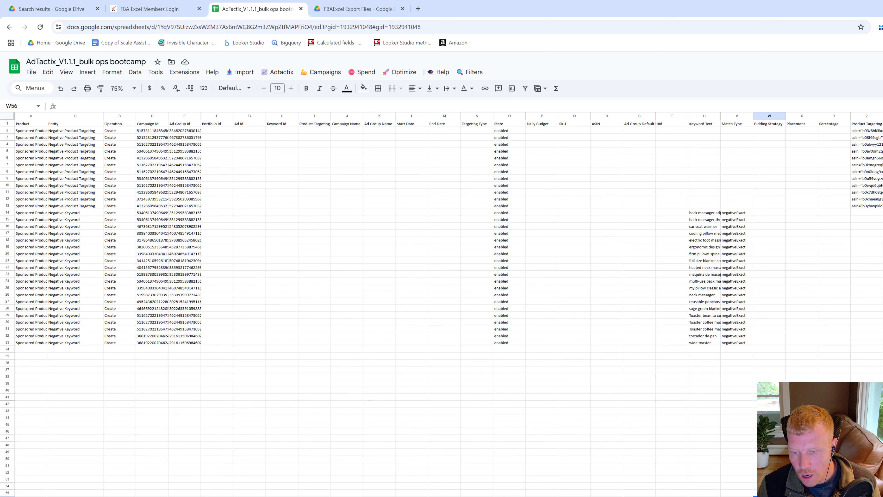
pyautogui.click(563, 496)
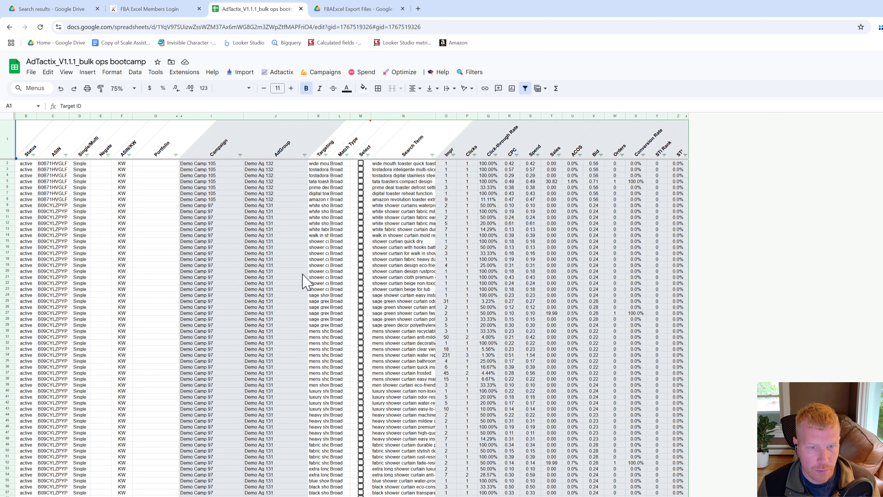
pyautogui.click(389, 241)
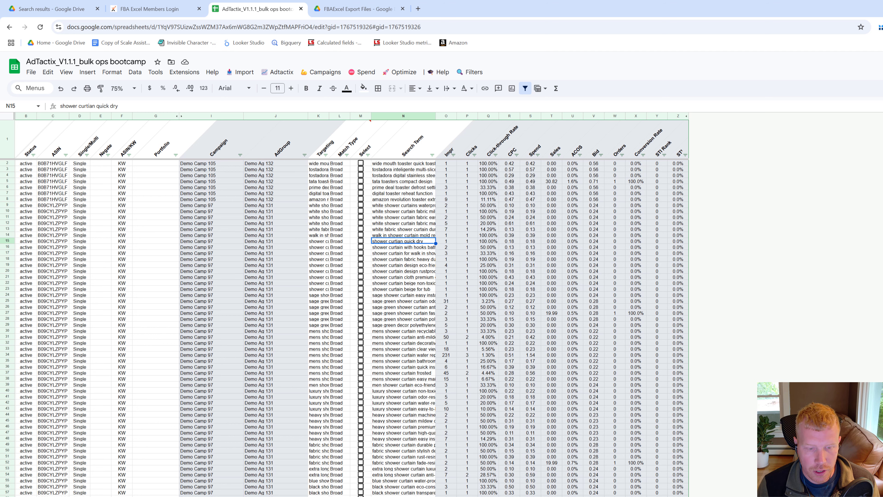
pyautogui.click(418, 496)
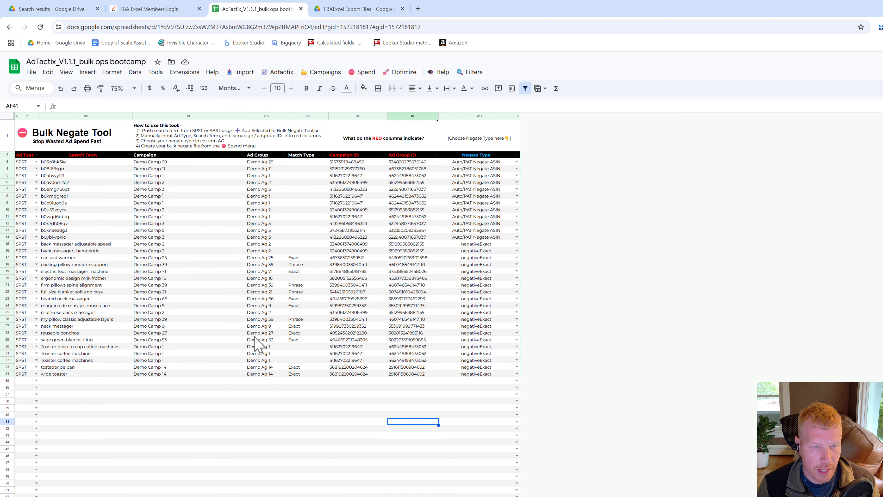
pyautogui.click(224, 449)
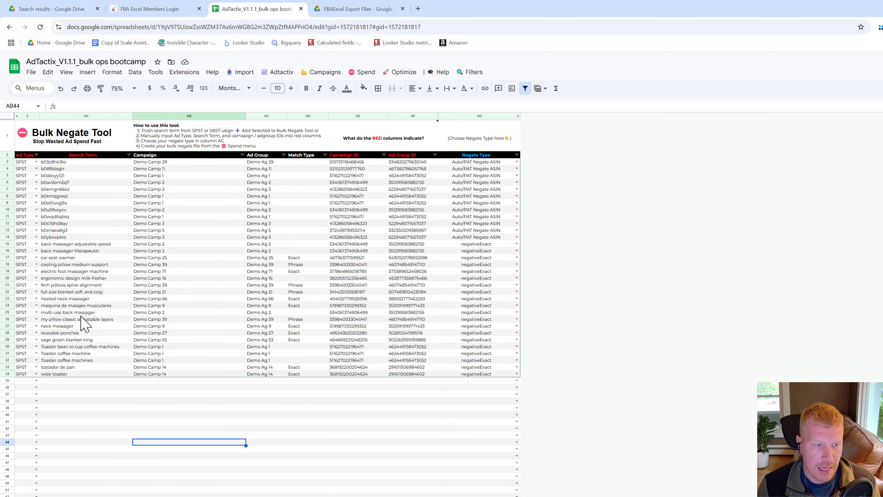
pyautogui.click(24, 244)
pyautogui.click(29, 293)
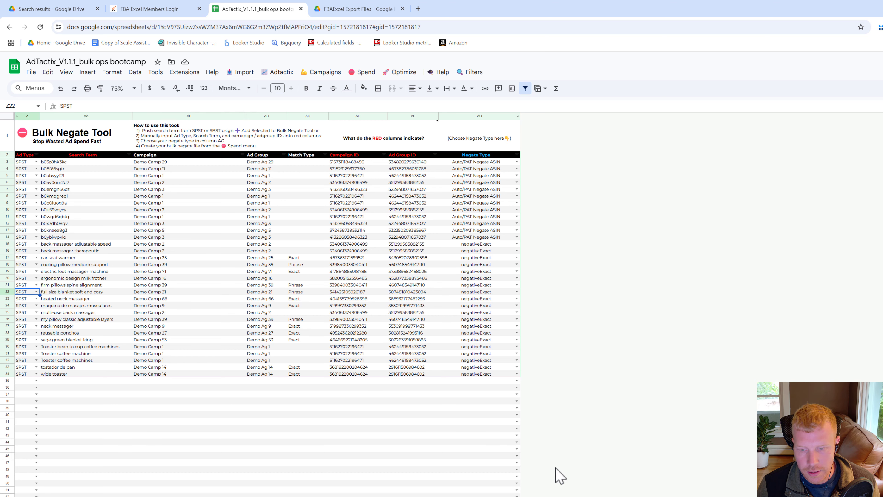
pyautogui.click(342, 470)
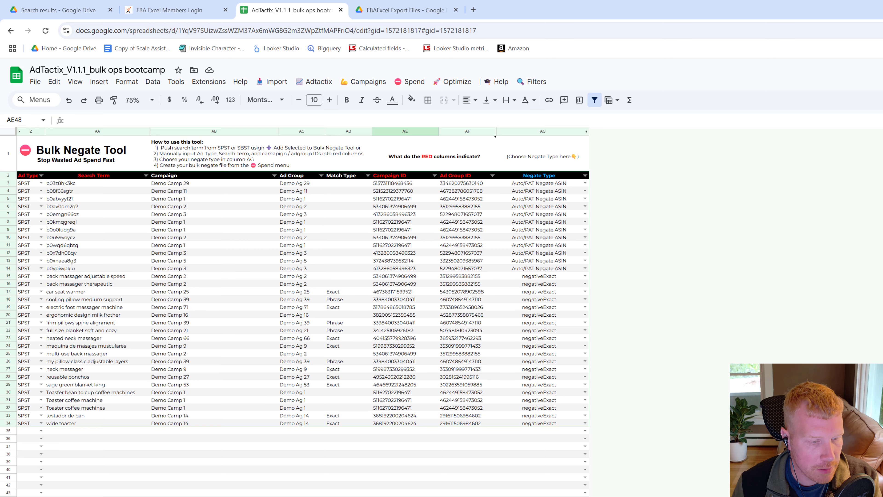
# Step: Open the Settings sheet and review the Top Performers Example custom filter and the STOPtimizer limits
pyautogui.click(647, 494)
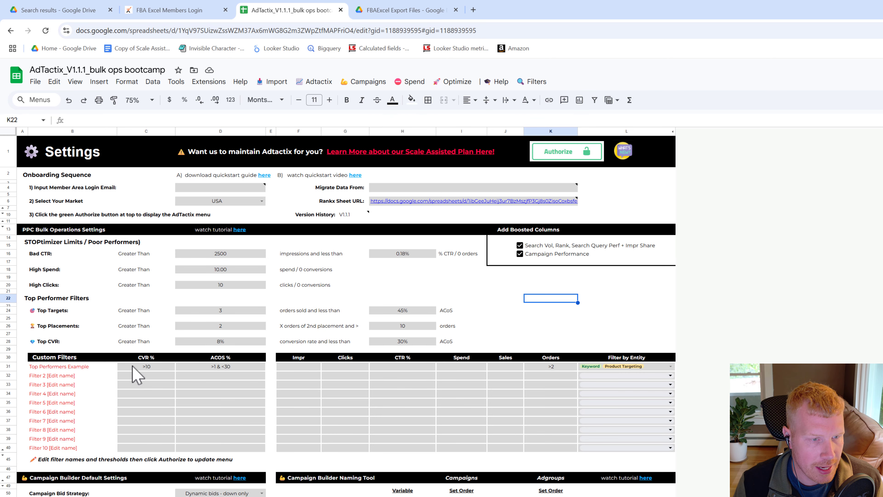
pyautogui.click(153, 367)
pyautogui.click(209, 369)
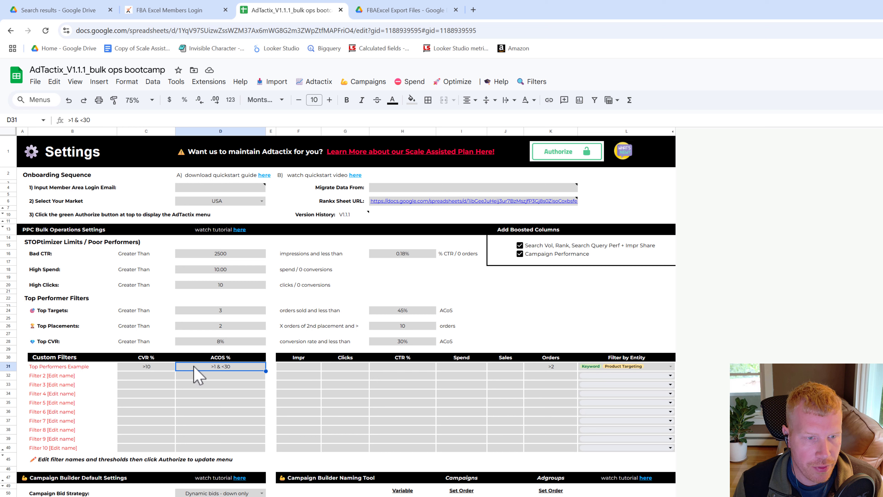
pyautogui.moveTo(168, 247); pyautogui.dragTo(437, 292)
pyautogui.click(536, 306)
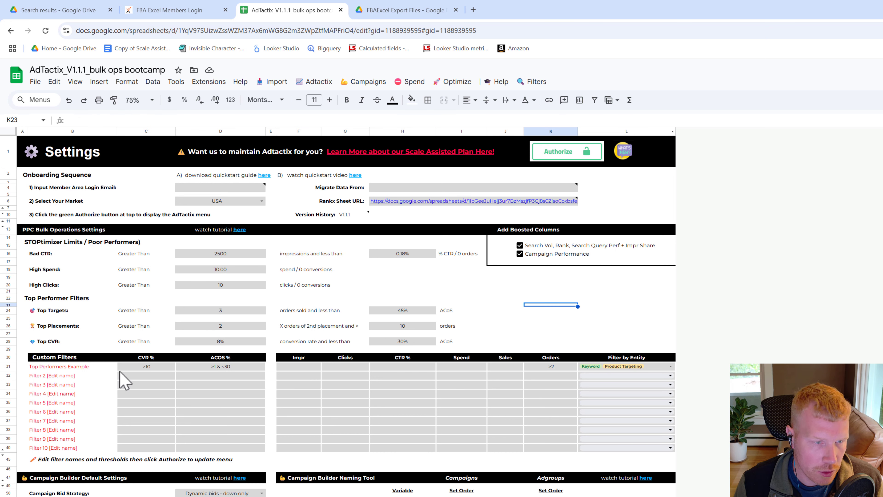
# Step: Rename the Filter 2 custom filter as SPST negation
pyautogui.click(91, 376)
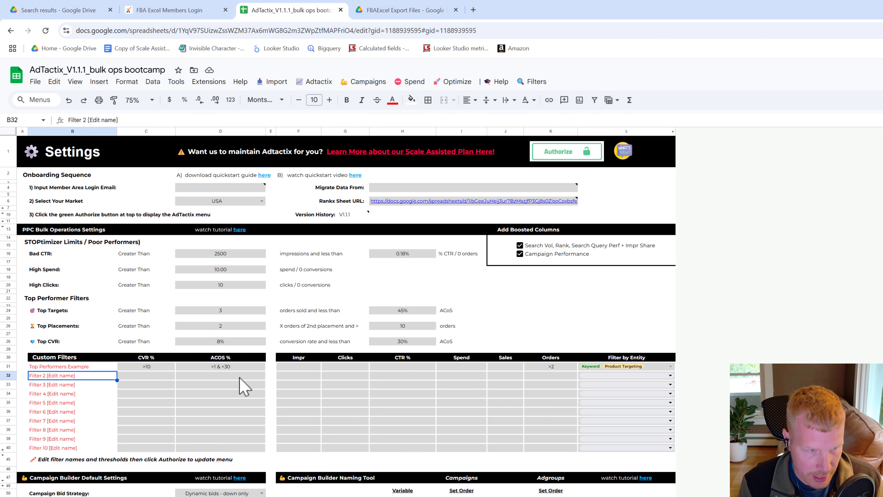
pyautogui.write('SPST negati')
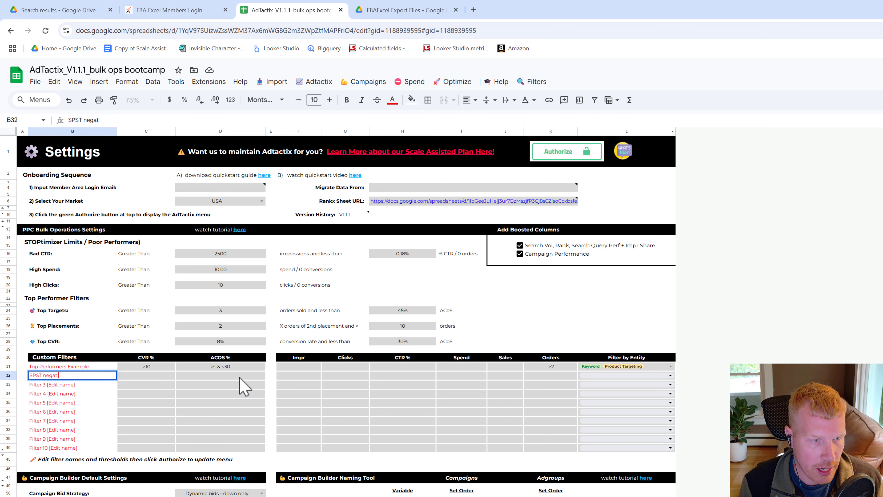
pyautogui.write('on')
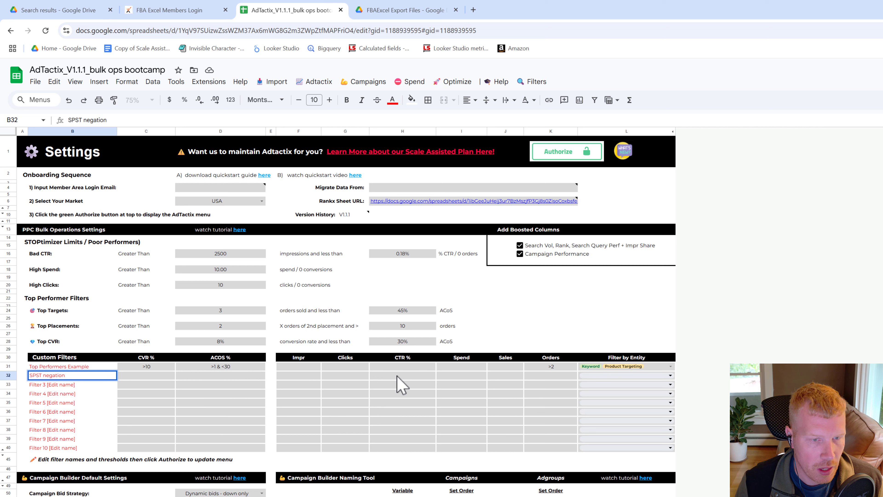
# Step: Set the SPST negation filter's Orders criterion to 0 and its Spend criterion to >10
pyautogui.click(478, 378)
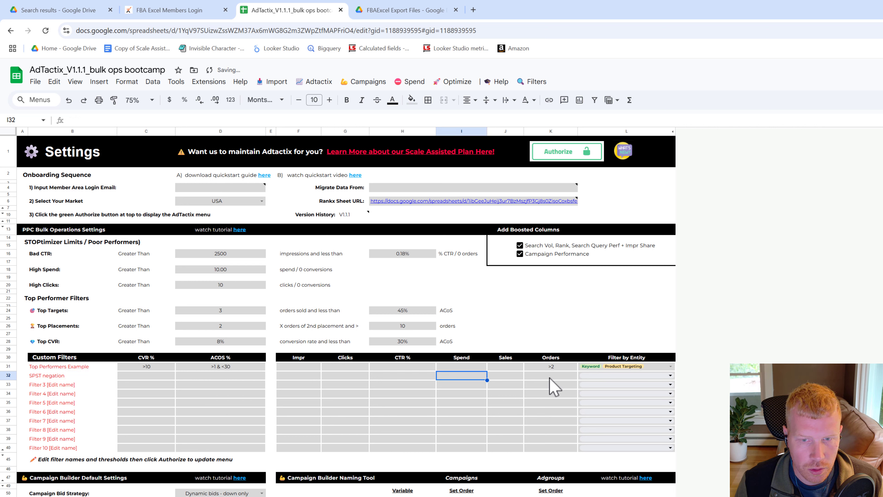
pyautogui.click(567, 376)
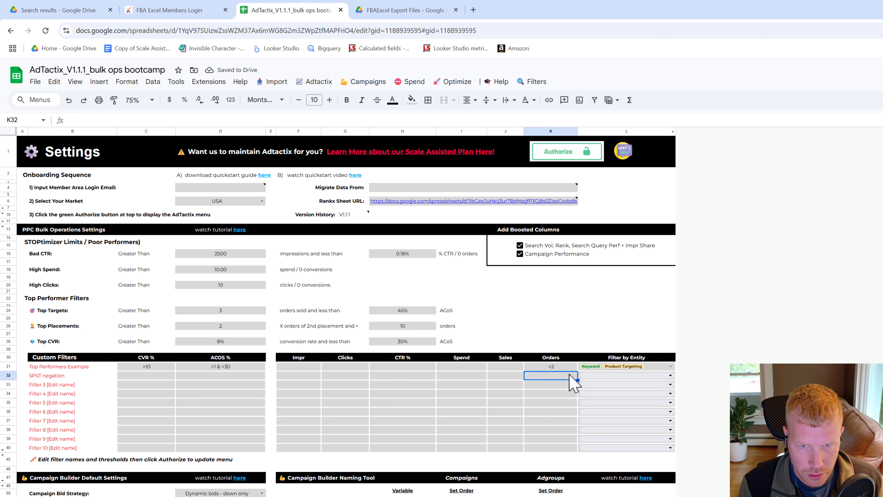
pyautogui.write('0')
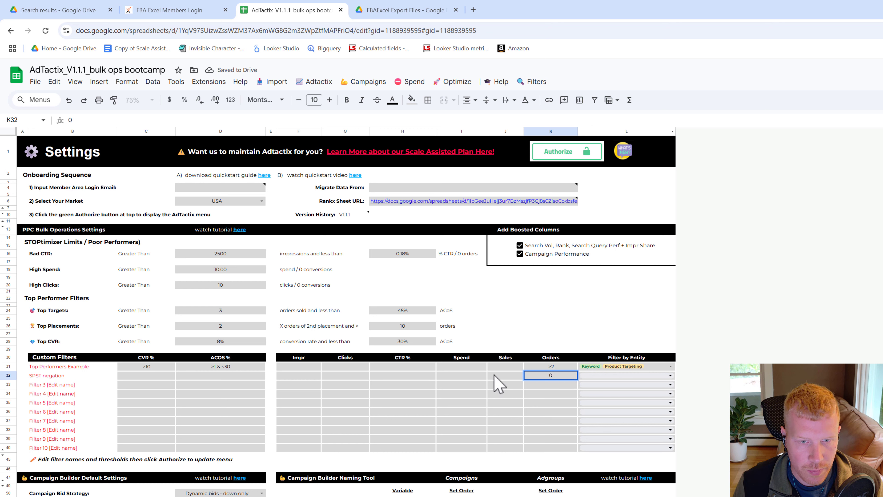
pyautogui.press('Left')
pyautogui.press('Left')
pyautogui.write('>')
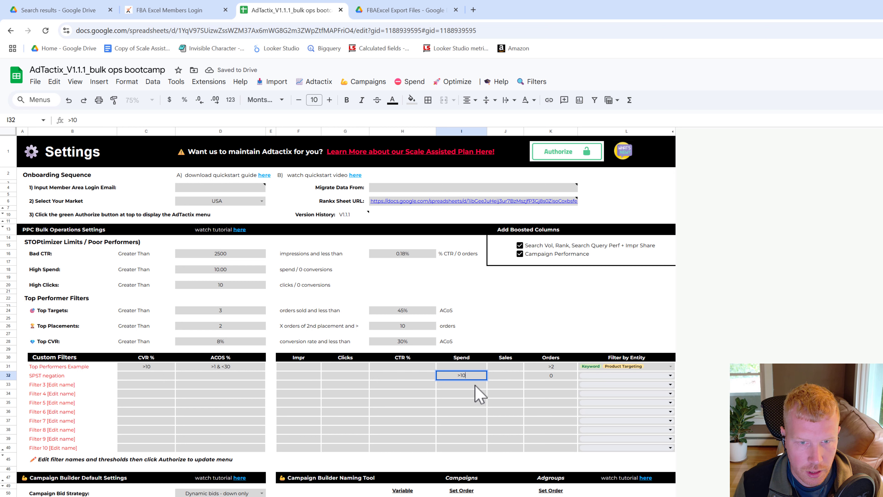
pyautogui.press('Return')
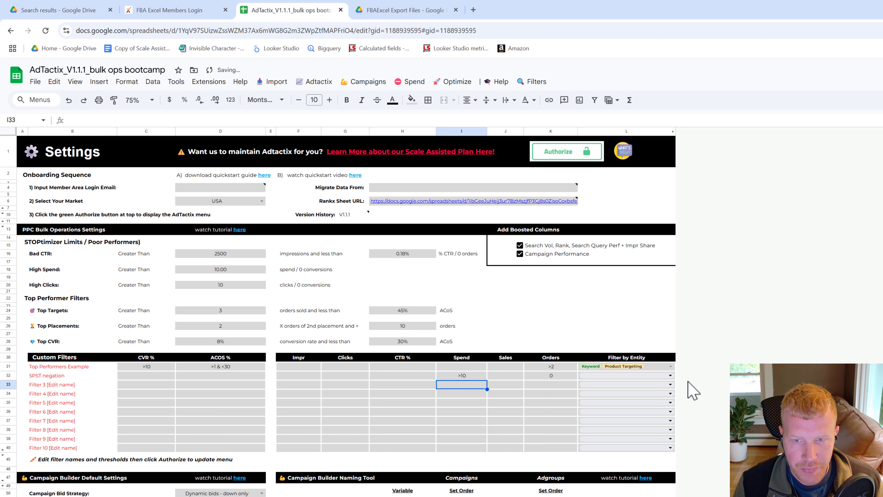
# Step: Check the available Filter by Entity options for the SPST negation filter and leave the field blank
pyautogui.click(670, 375)
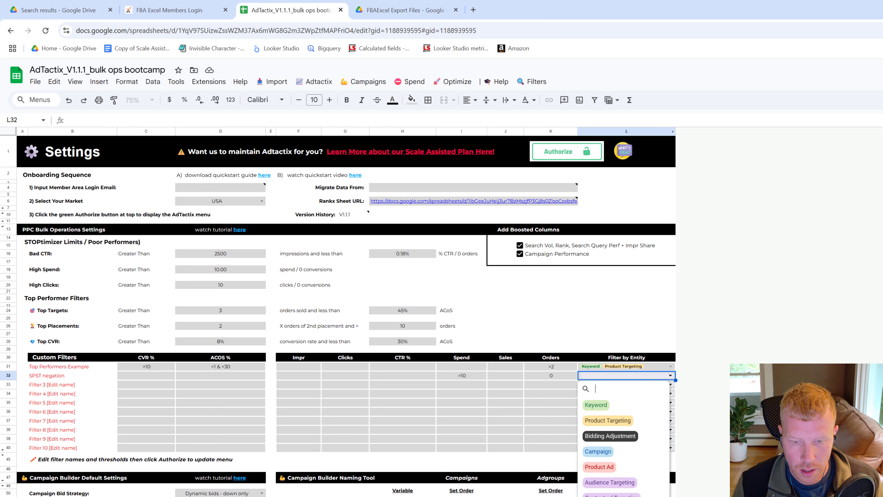
pyautogui.click(547, 404)
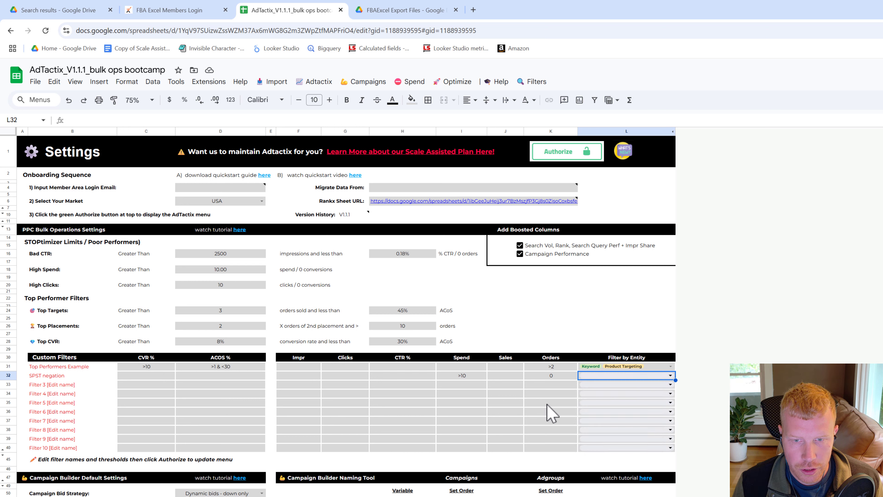
pyautogui.click(547, 404)
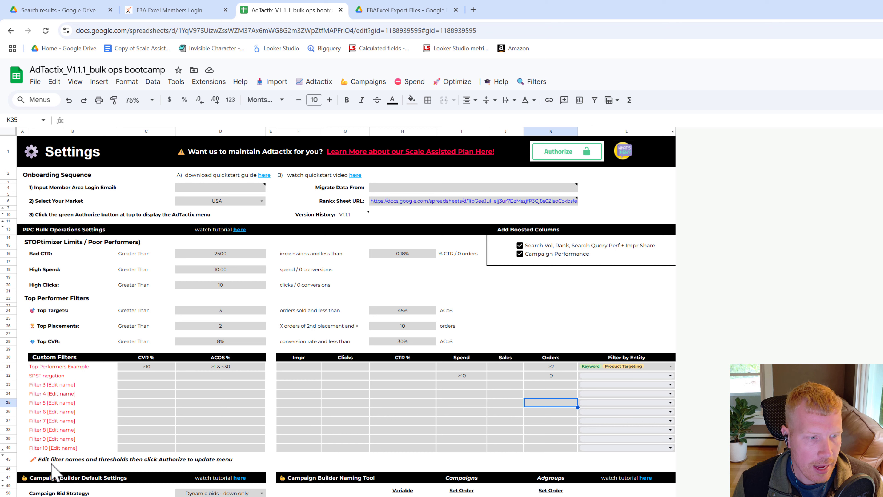
# Step: Authorize the Settings sheet so the filter menu updates with the edited custom filter names and thresholds
pyautogui.click(58, 464)
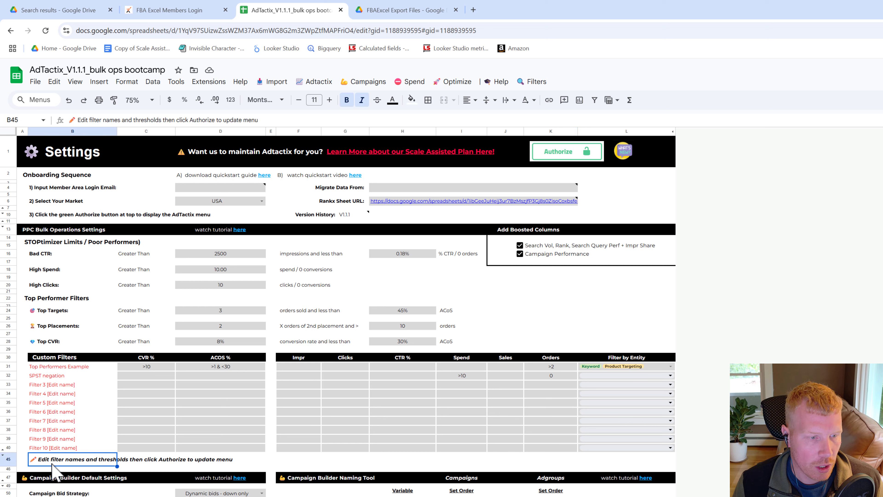
pyautogui.click(558, 151)
pyautogui.click(562, 320)
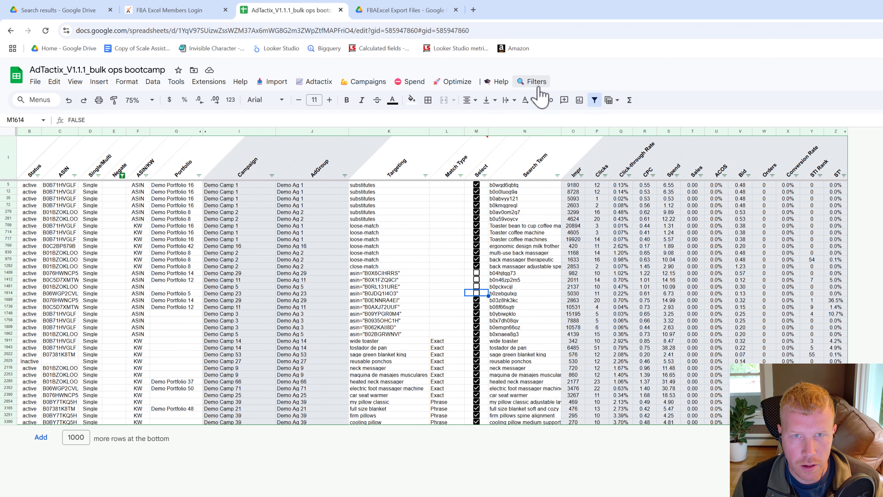
# Step: Run the SPST negation custom filter on the search term report
pyautogui.click(535, 83)
pyautogui.click(645, 122)
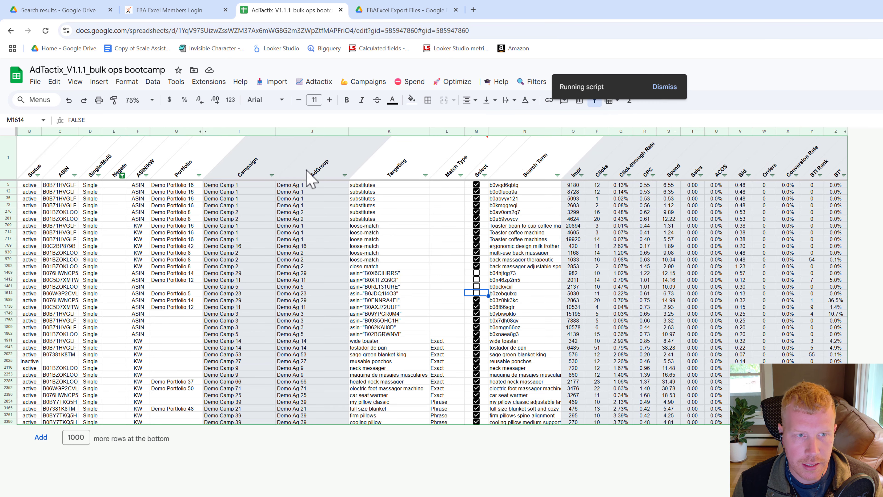